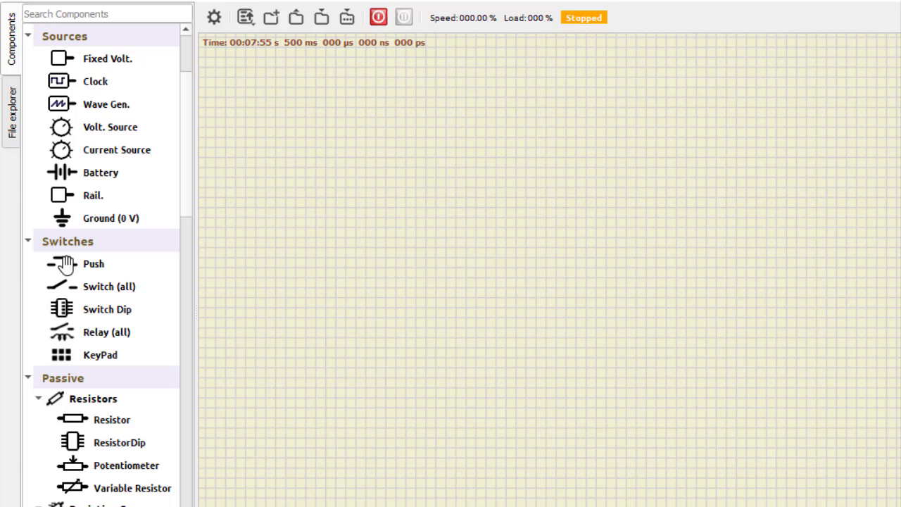
Place two fixed voltage sources on the empty circuit, one above the other
scroll(105, 211, "up", 3)
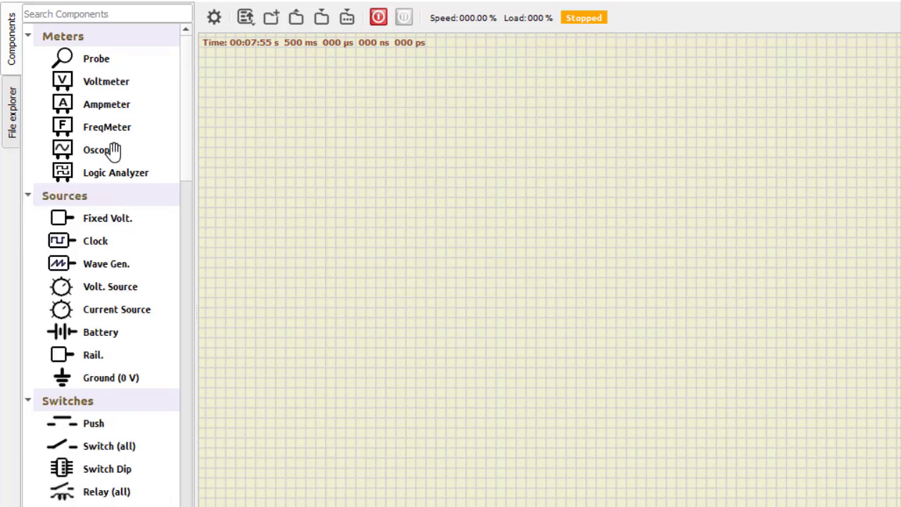
left_click_drag(89, 211, 341, 199)
left_click_drag(99, 224, 340, 277)
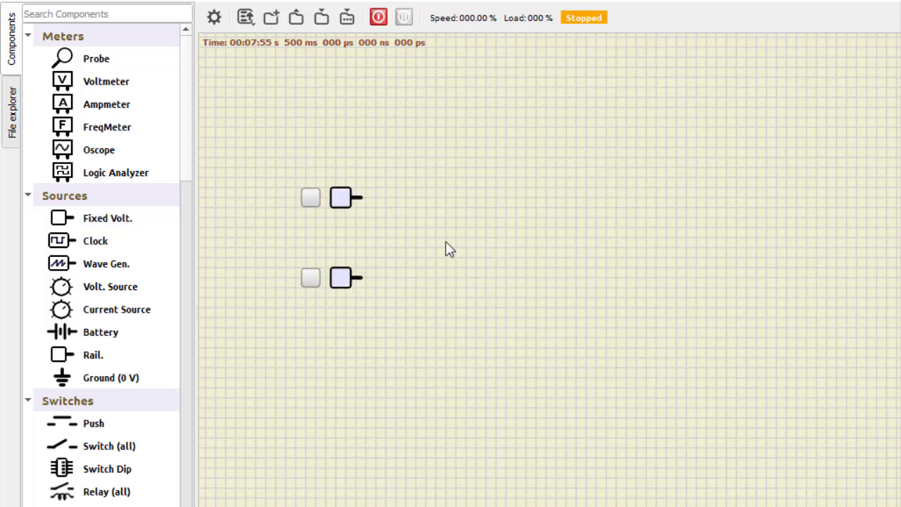
Add an XOR gate beside the two voltage sources, level with the gap between them, and an AND gate below it
scroll(88, 237, "down", 20)
scroll(95, 249, "down", 20)
scroll(88, 177, "down", 1)
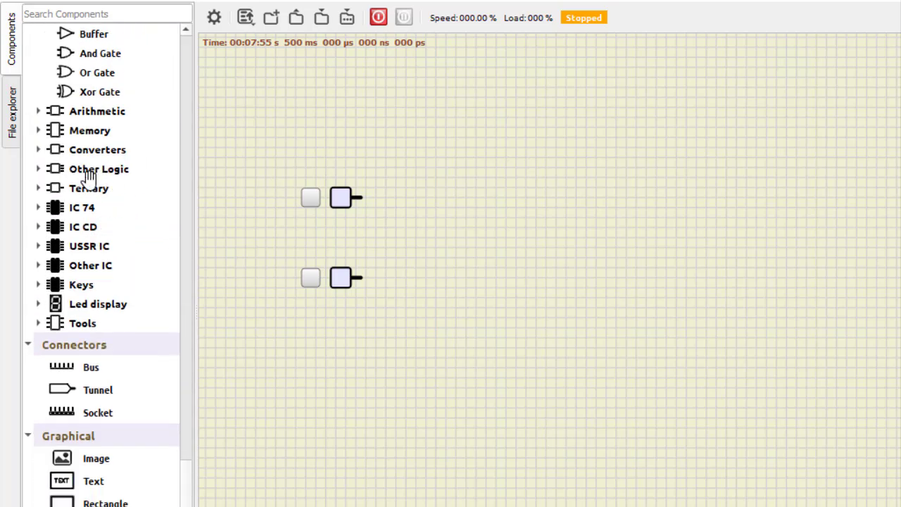
scroll(88, 177, "up", 9)
left_click_drag(94, 268, 477, 205)
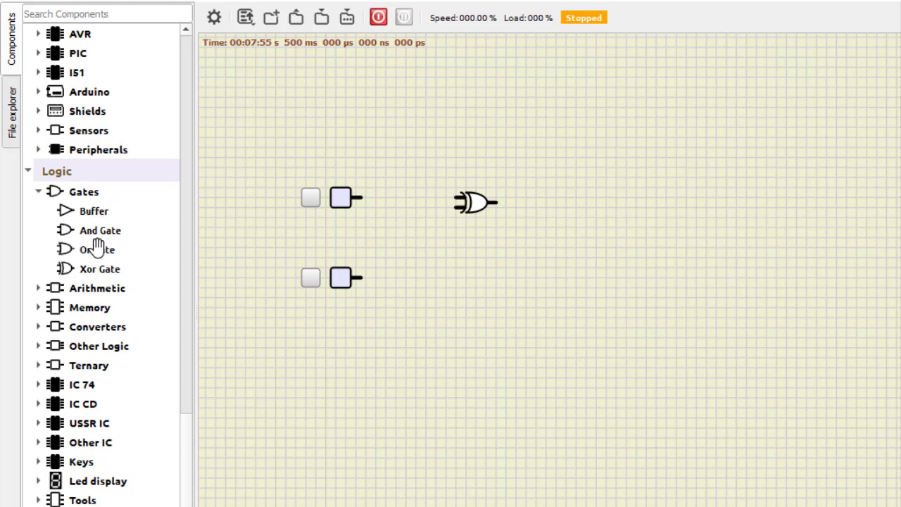
left_click_drag(94, 232, 489, 328)
left_click_drag(478, 205, 477, 232)
Wire the upper source to the XOR gate's first input and the lower source to its second input
left_click(367, 197)
left_click(418, 222)
left_click(458, 226)
left_click(365, 275)
left_click(416, 277)
left_click(461, 238)
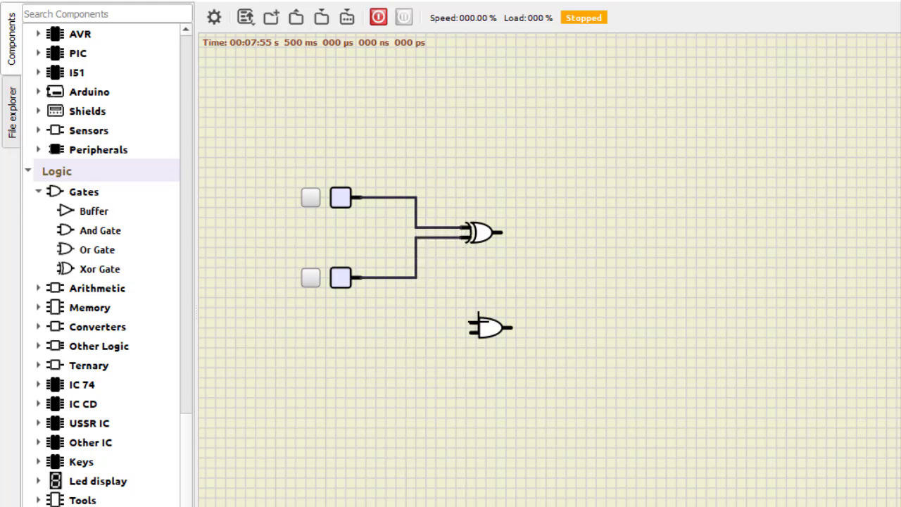
Reposition the AND gate below the XOR gate and wire its two inputs to the upper and lower source lines
left_click_drag(485, 327, 465, 332)
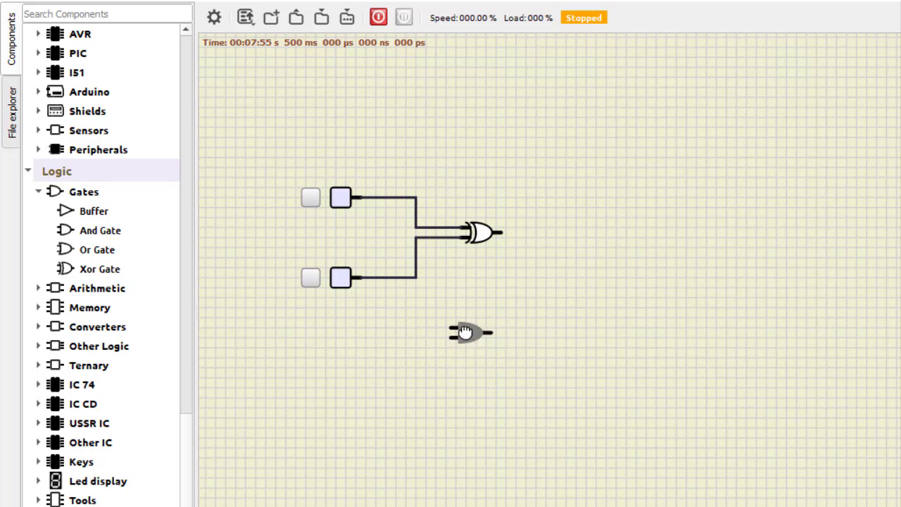
left_click(454, 337)
left_click(380, 277)
left_click(453, 326)
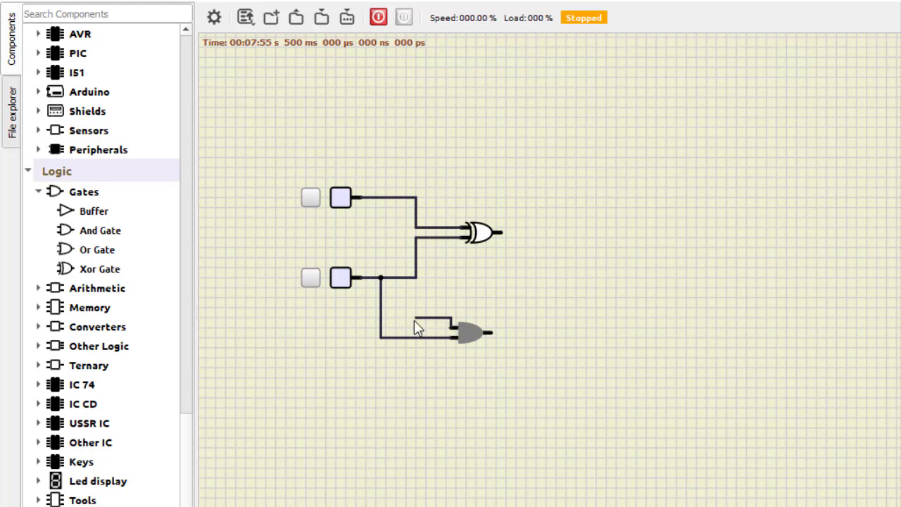
left_click(399, 198)
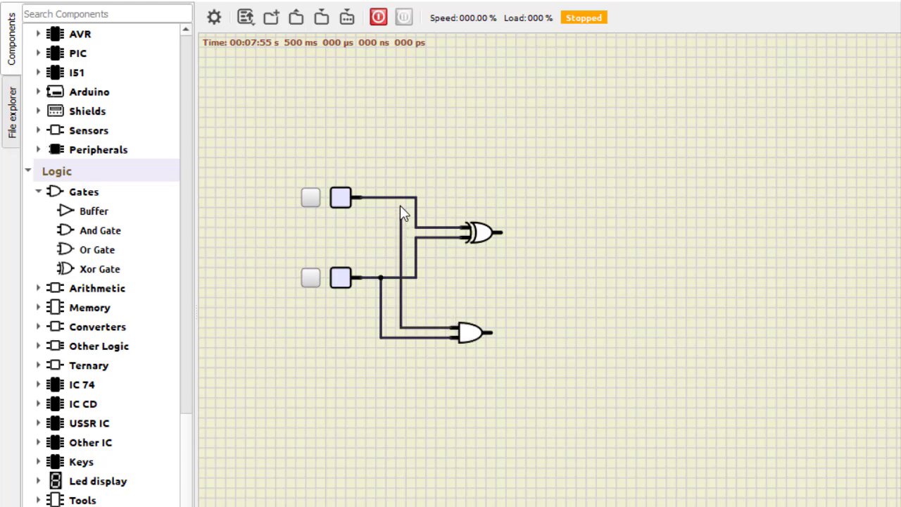
left_click(399, 199)
Add two probes and connect one to the XOR gate's output and the other to the AND gate's output
scroll(95, 99, "up", 15)
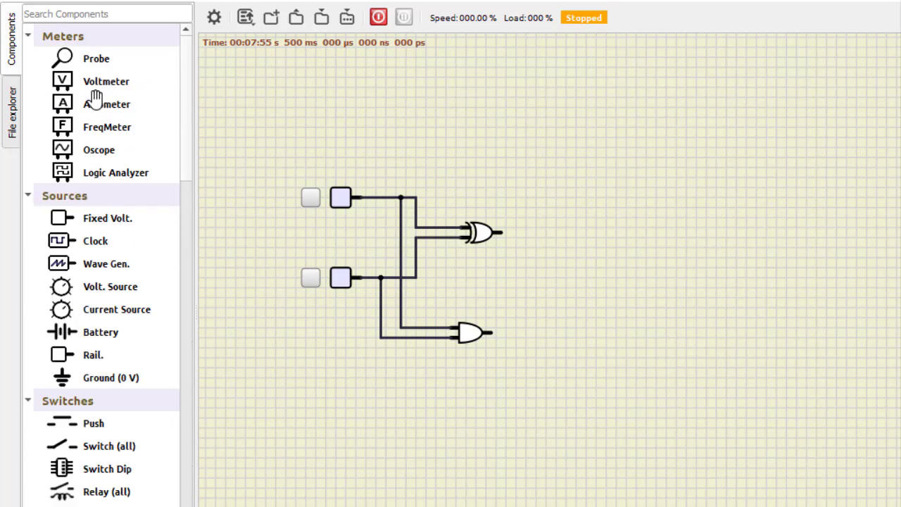
left_click_drag(95, 60, 569, 221)
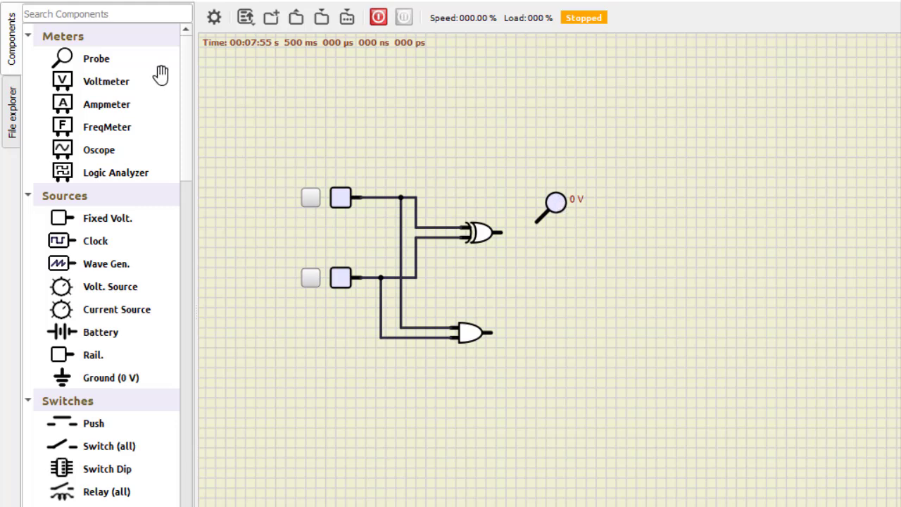
left_click_drag(92, 59, 566, 322)
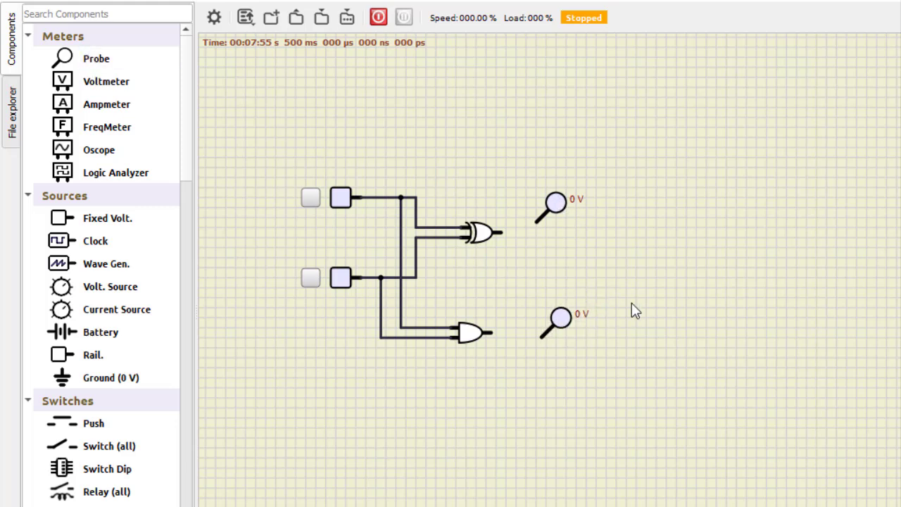
left_click_drag(504, 233, 535, 224)
mouse_move(492, 332)
left_mouse_down()
mouse_move(540, 336)
mouse_move(569, 301)
mouse_move(571, 308)
left_mouse_up()
Run the simulation and test the gates by switching the lower and upper sources on individually, then both together
scroll(427, 191, "up", 2)
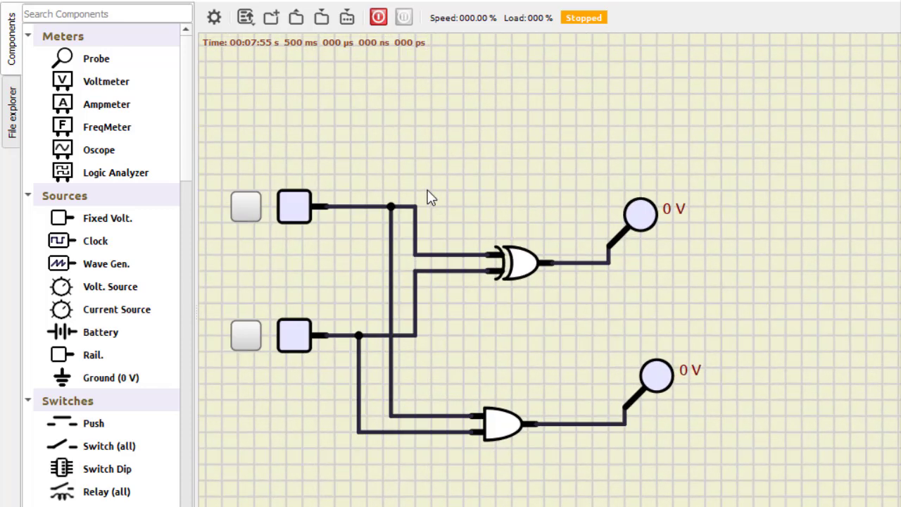
left_click(379, 19)
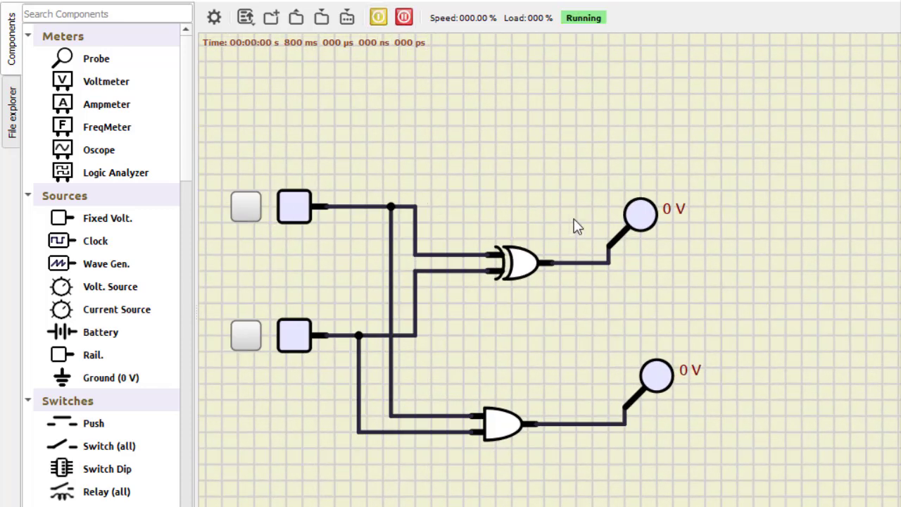
left_click(245, 336)
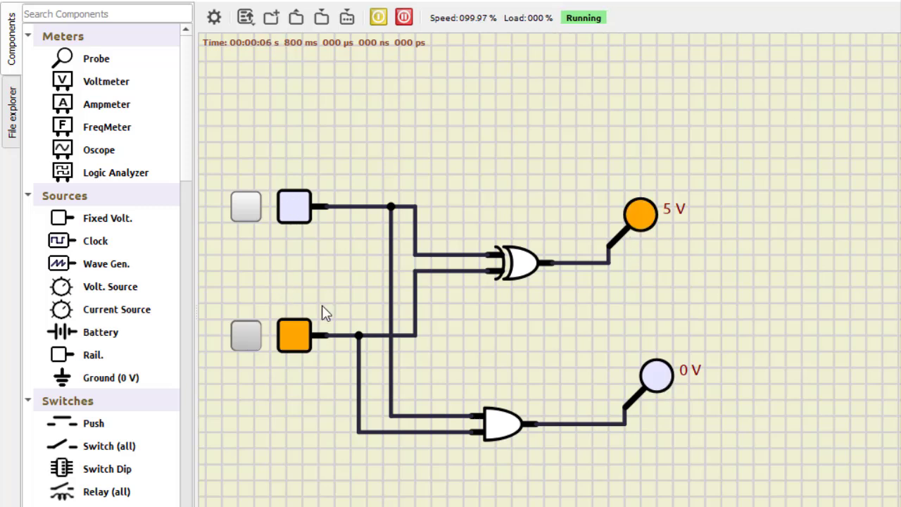
left_click(247, 335)
left_click(253, 204)
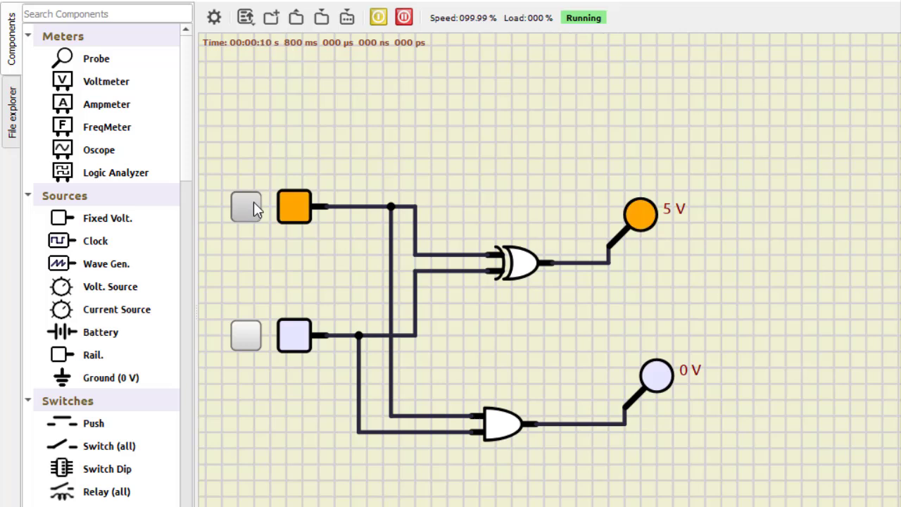
left_click(256, 344)
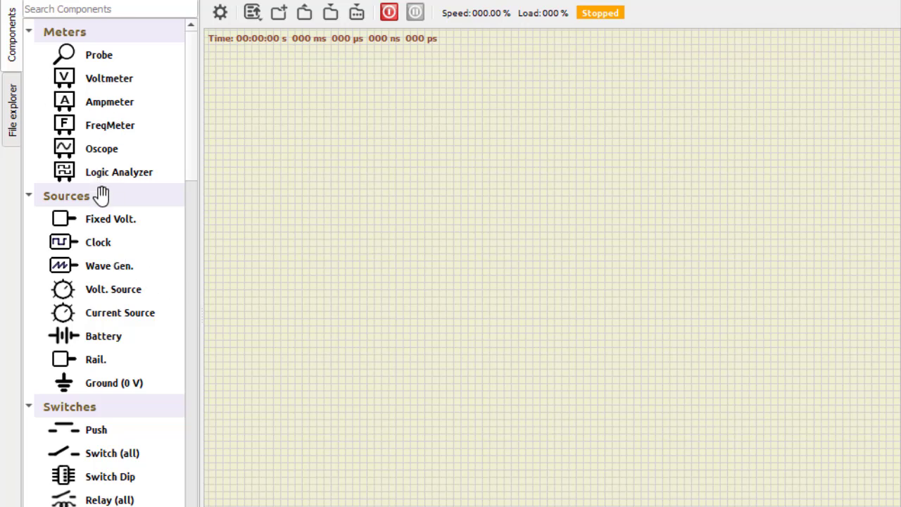
Place a fixed voltage source on the new empty circuit, rotate it clockwise and move it to the upper-left area
left_click_drag(100, 222, 301, 108)
right_click(301, 107)
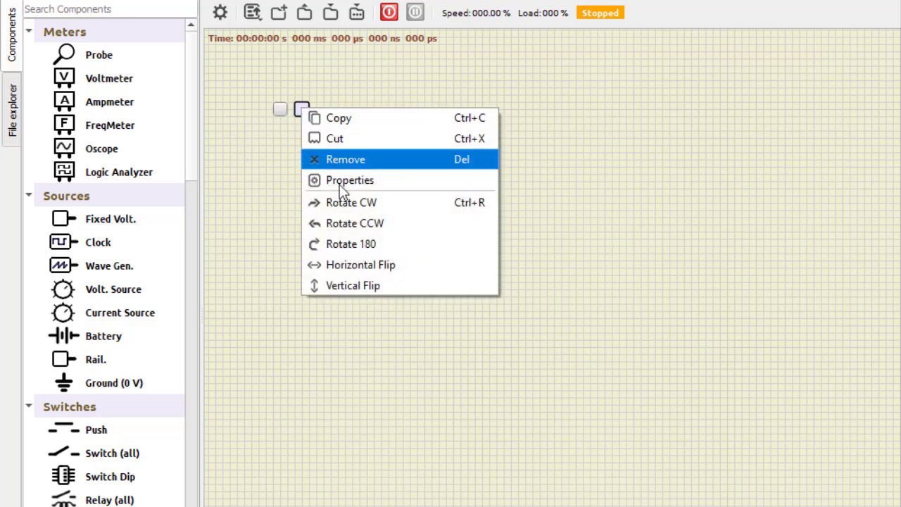
left_click(363, 203)
left_click_drag(302, 109, 265, 106)
scroll(286, 124, "up", 1)
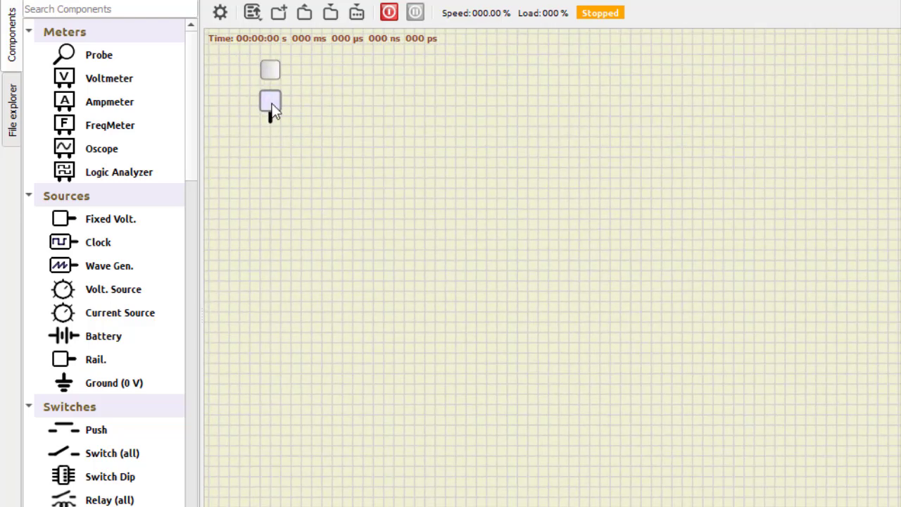
Duplicate the rotated voltage source and align the copy in a row beside the original
right_click(271, 104)
left_click(316, 118)
right_click(349, 111)
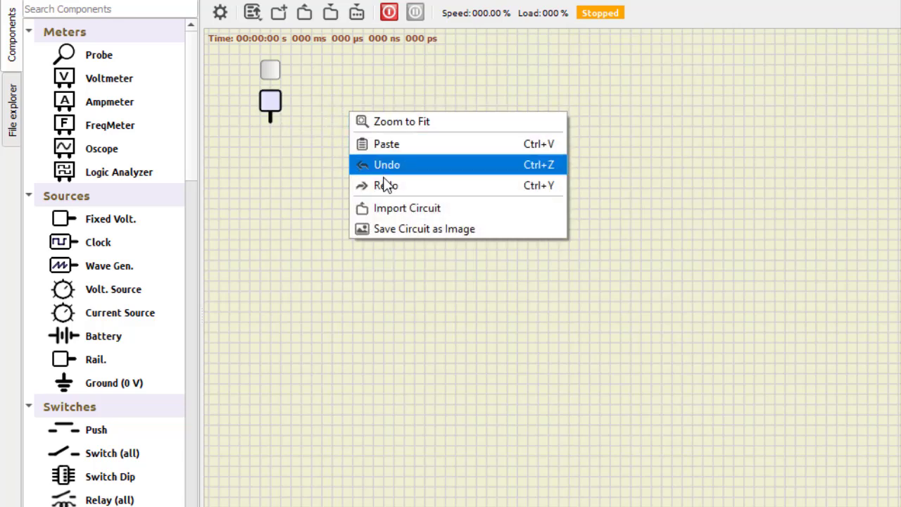
left_click(389, 150)
mouse_move(347, 111)
left_mouse_down()
mouse_move(357, 98)
mouse_move(351, 104)
left_mouse_up()
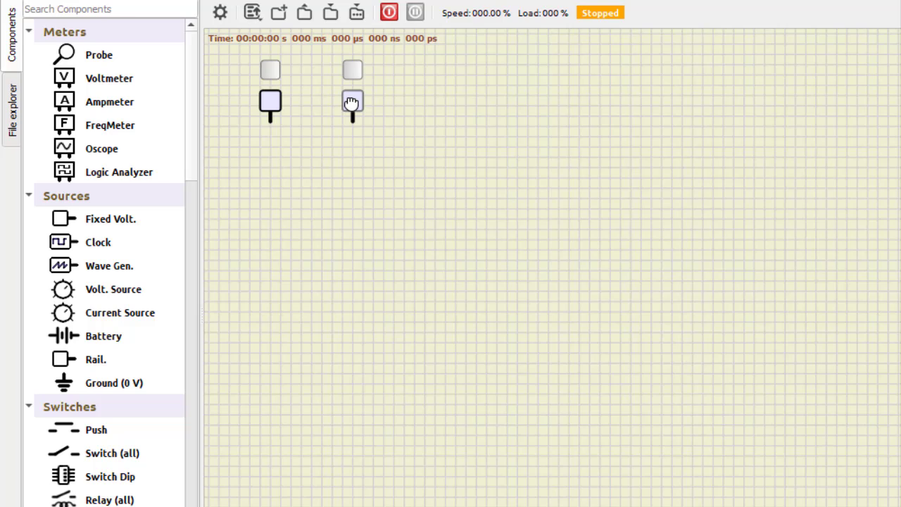
Paste a third voltage source into the same row and adjust the middle source's spacing between its neighbours
right_click(420, 150)
left_click(455, 182)
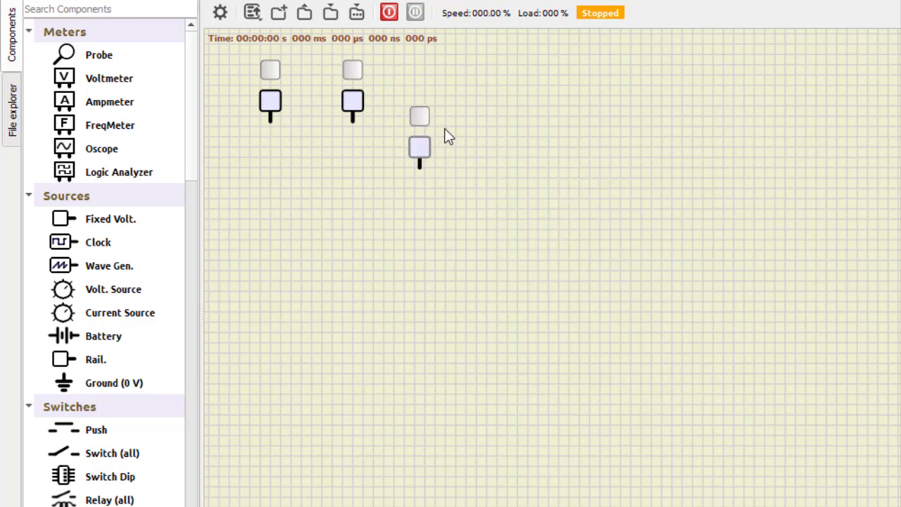
left_click_drag(420, 147, 434, 102)
left_click_drag(362, 100, 372, 102)
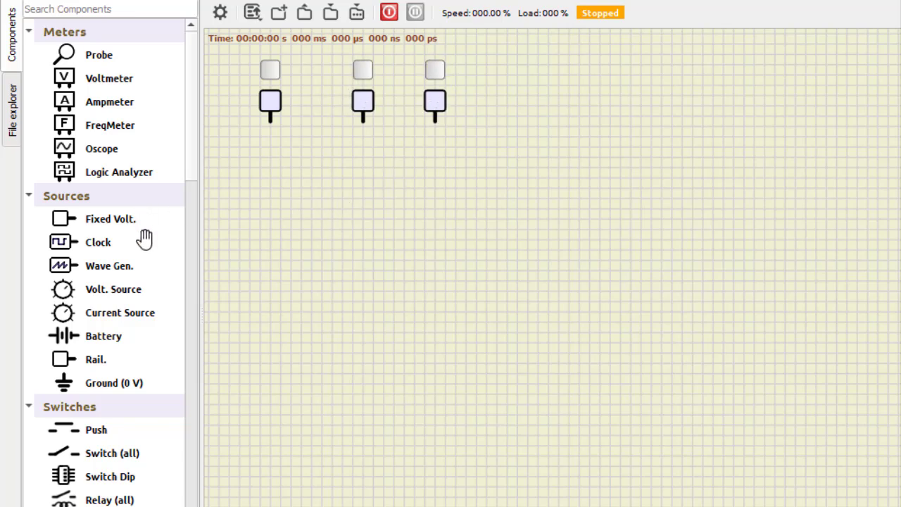
scroll(125, 375, "down", 2)
scroll(126, 375, "down", 10)
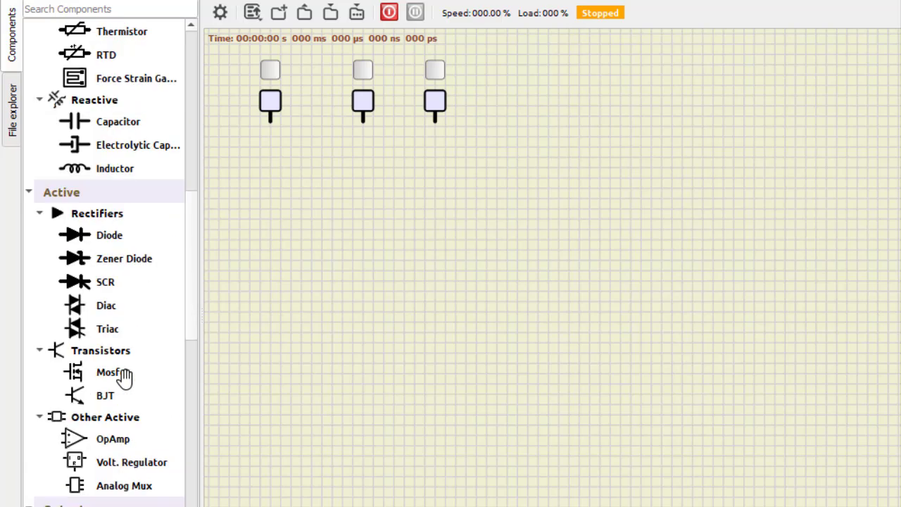
scroll(125, 377, "down", 5)
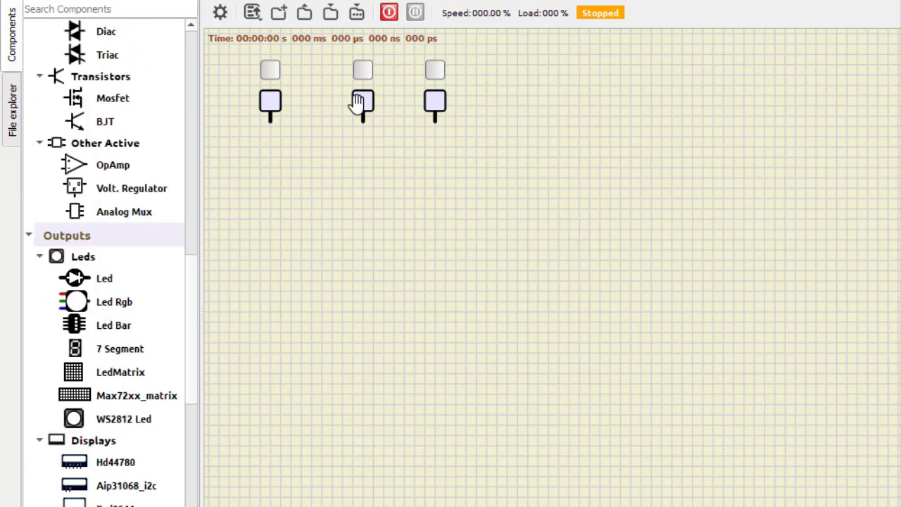
left_click_drag(362, 107, 354, 107)
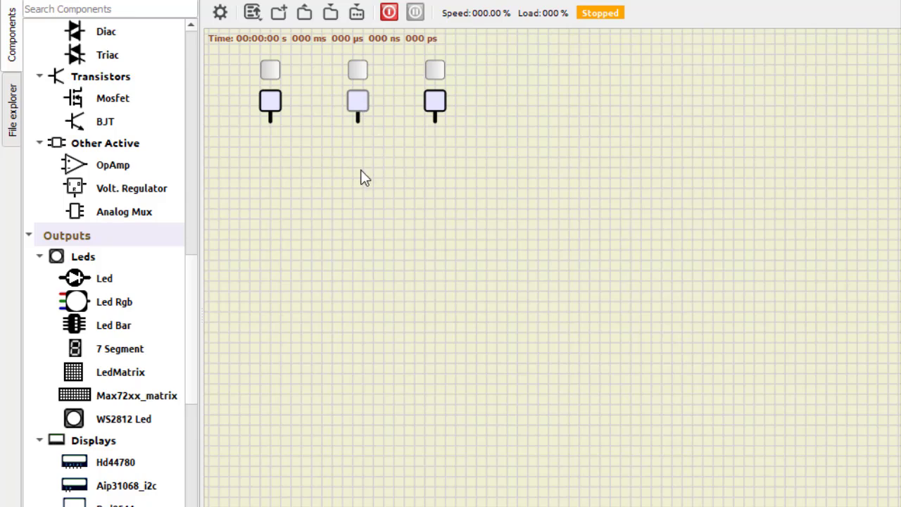
Place a buffer gate below the voltage sources and enable its Invert Output option
scroll(106, 236, "down", 10)
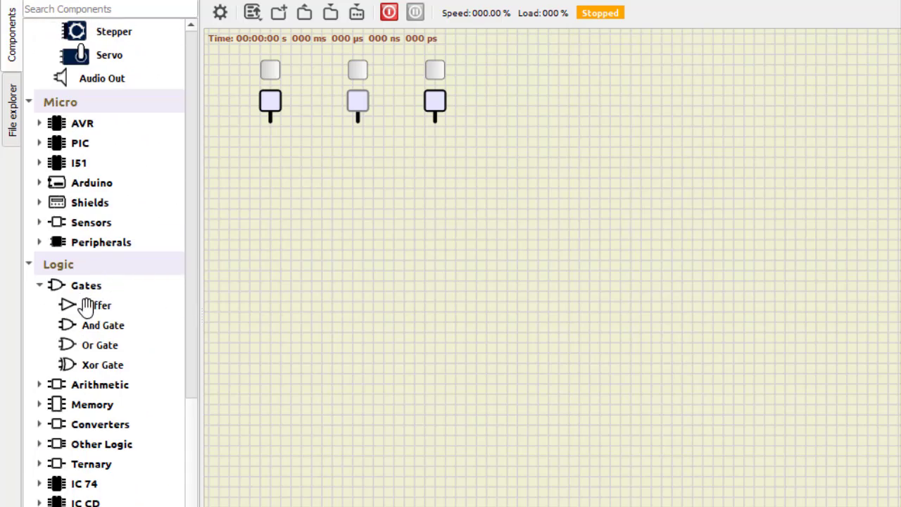
left_click_drag(85, 299, 314, 255)
double_click(316, 254)
left_click(651, 352)
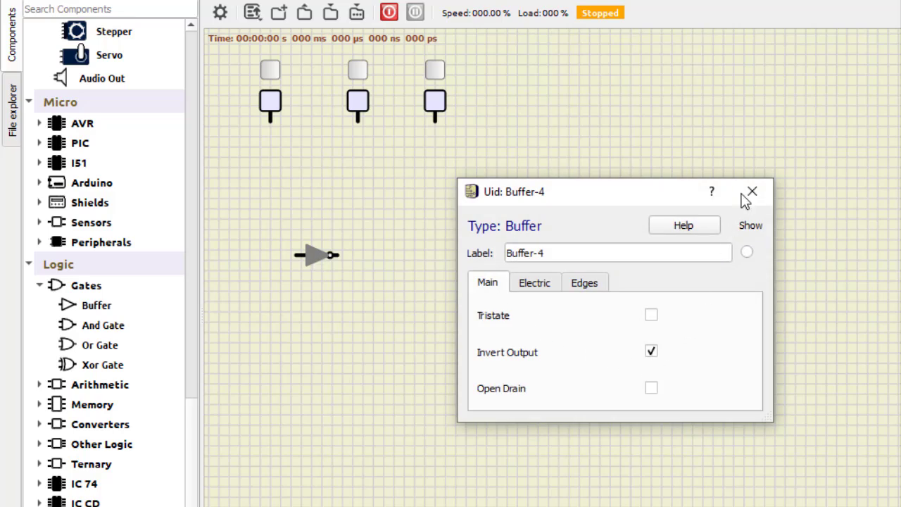
left_click(751, 192)
Rotate the inverting buffer clockwise and move it just below and to the right of the first voltage source
right_click(312, 254)
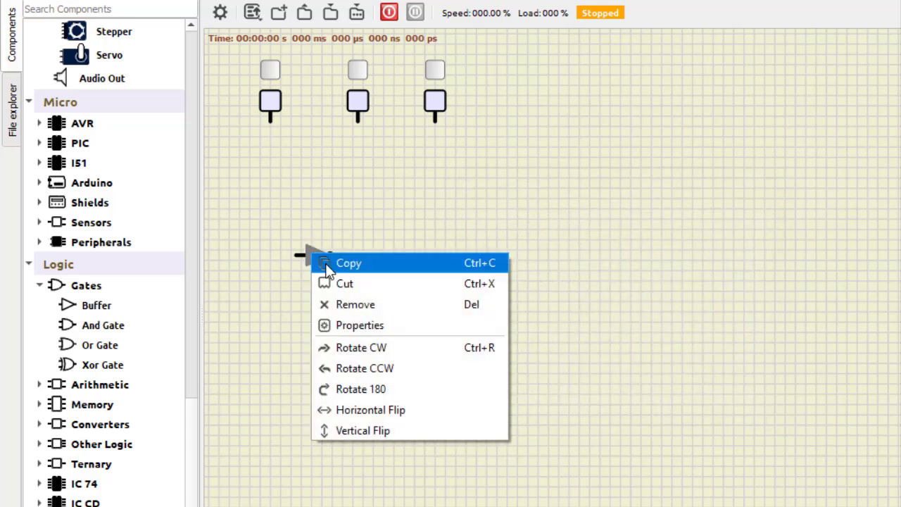
left_click(353, 349)
left_click_drag(312, 260, 296, 177)
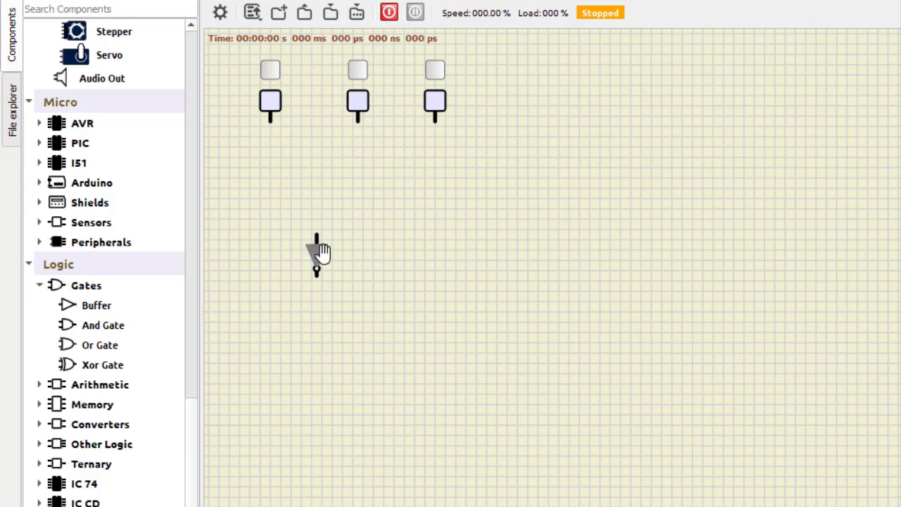
left_click_drag(317, 252, 303, 170)
Copy the rotated inverter and paste two duplicates for the second and third voltage sources
right_click(349, 179)
left_click(321, 174)
right_click(299, 162)
left_click(309, 172)
right_click(382, 179)
left_click(422, 204)
right_click(486, 222)
left_click(518, 258)
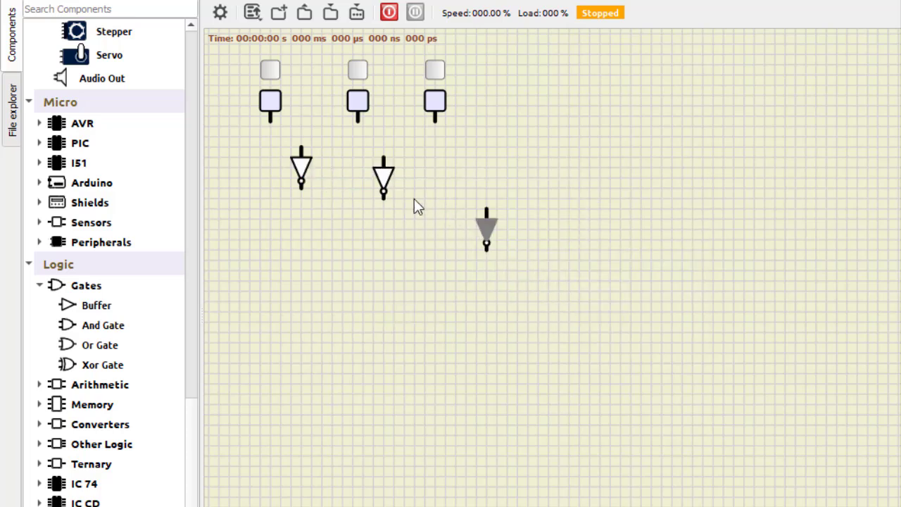
Line up the two copied inverters in a row with the first, each beside its own voltage source
left_click_drag(380, 180, 387, 175)
left_click_drag(483, 217, 466, 169)
left_click(538, 190)
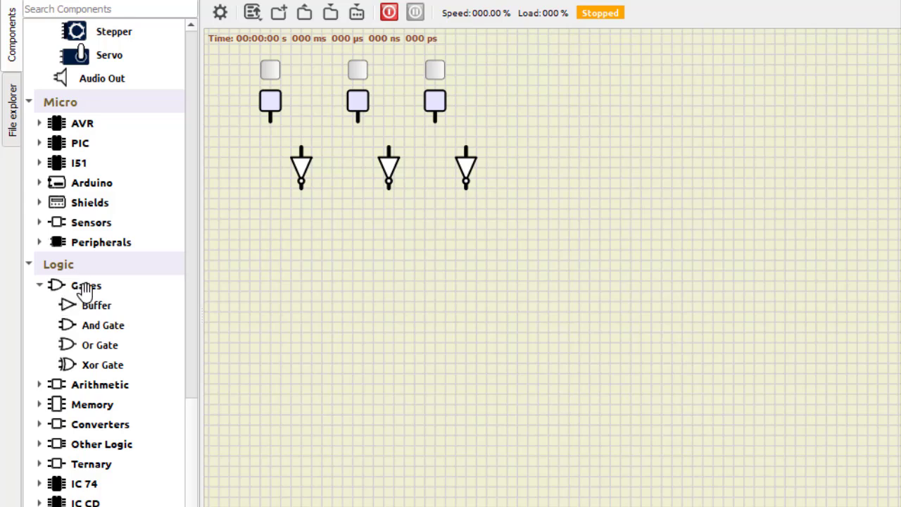
Place an AND gate below and right of the inverters, enable Invert Output and set its Input Size to 3
mouse_move(93, 326)
left_mouse_down()
mouse_move(444, 302)
mouse_move(521, 251)
mouse_move(547, 258)
left_mouse_up()
right_click(546, 258)
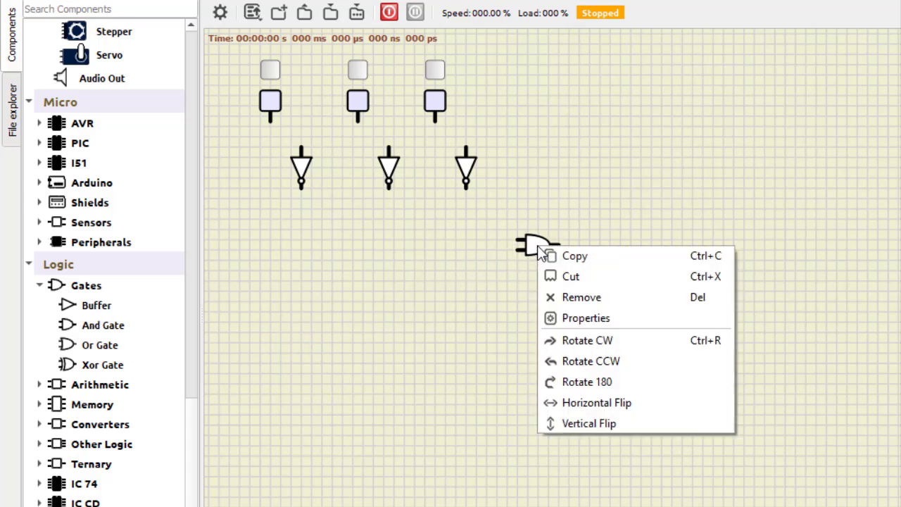
left_click(534, 247)
double_click(534, 248)
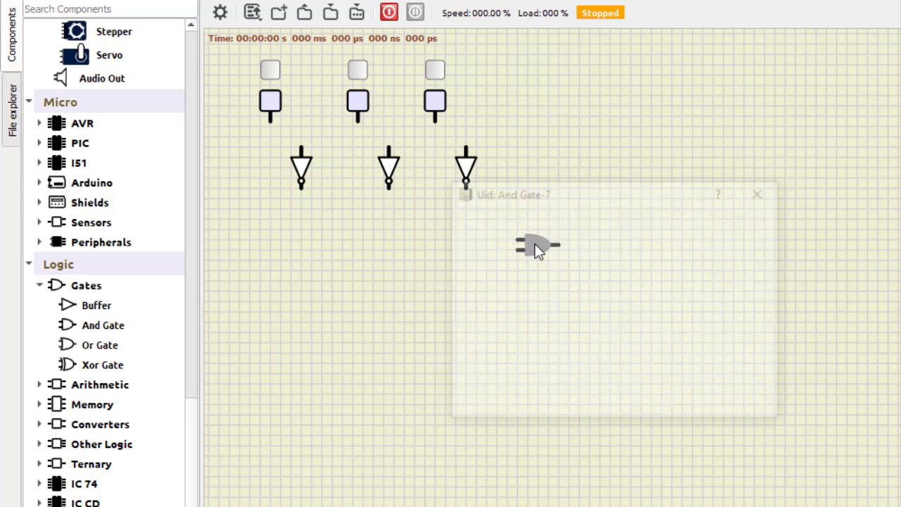
left_click(661, 352)
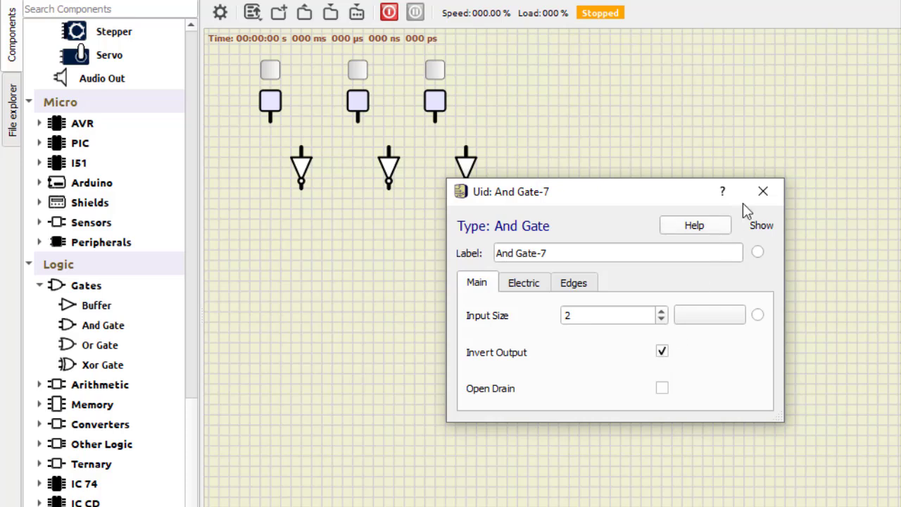
left_click(661, 312)
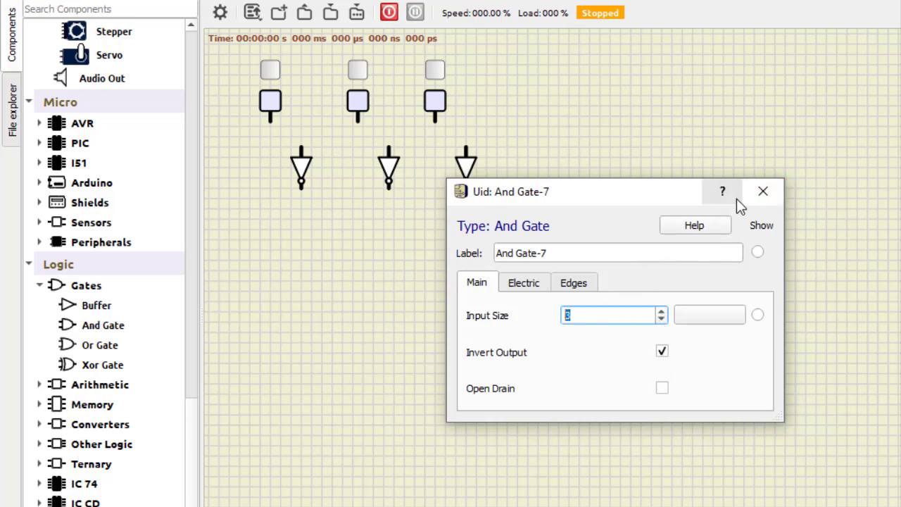
Copy the three-input NAND gate and paste three duplicates of it below the original
left_click(762, 191)
left_click_drag(544, 252, 548, 264)
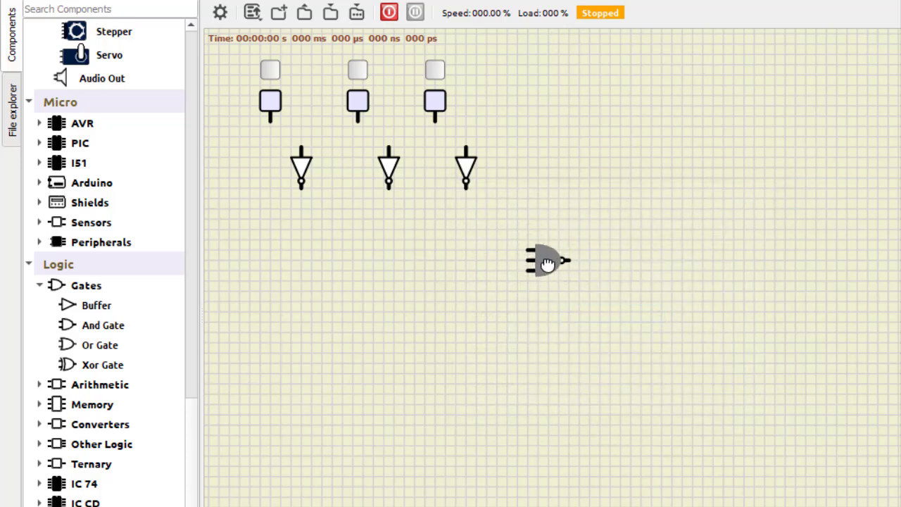
right_click(548, 264)
left_click(576, 276)
right_click(542, 343)
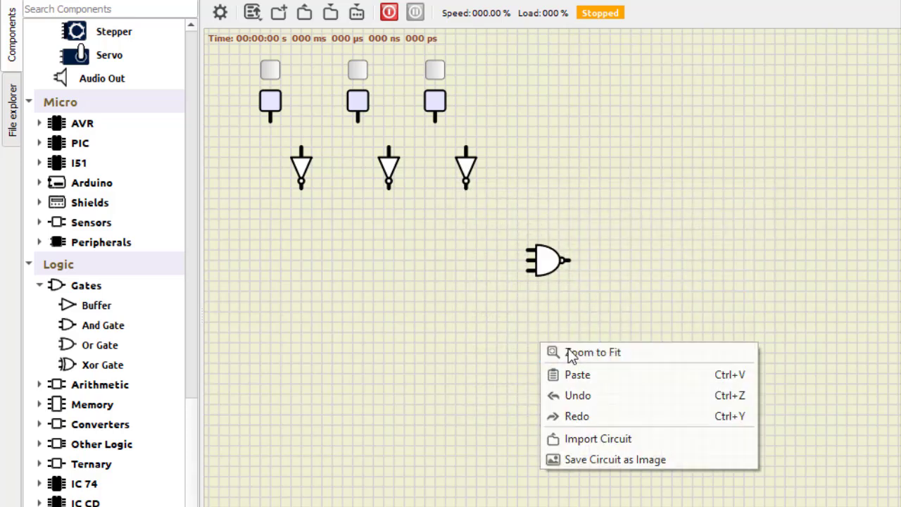
left_click(575, 374)
right_click(585, 352)
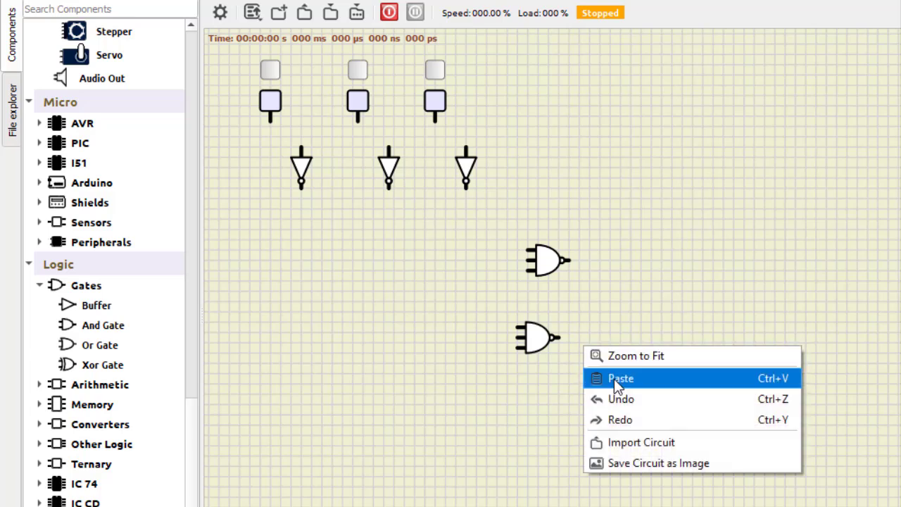
left_click(585, 375)
left_click(546, 407)
right_click(610, 378)
left_click(645, 408)
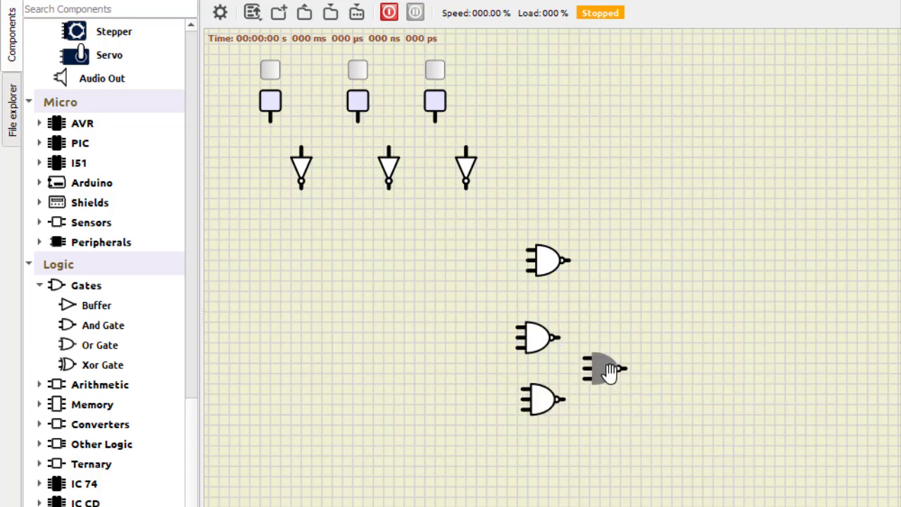
left_click(563, 469)
Arrange the four NAND gates in an evenly spaced vertical column below and right of the inverters
left_click_drag(548, 264, 553, 253)
left_click_drag(533, 332, 542, 310)
left_click_drag(539, 398, 542, 377)
left_click_drag(539, 459, 539, 445)
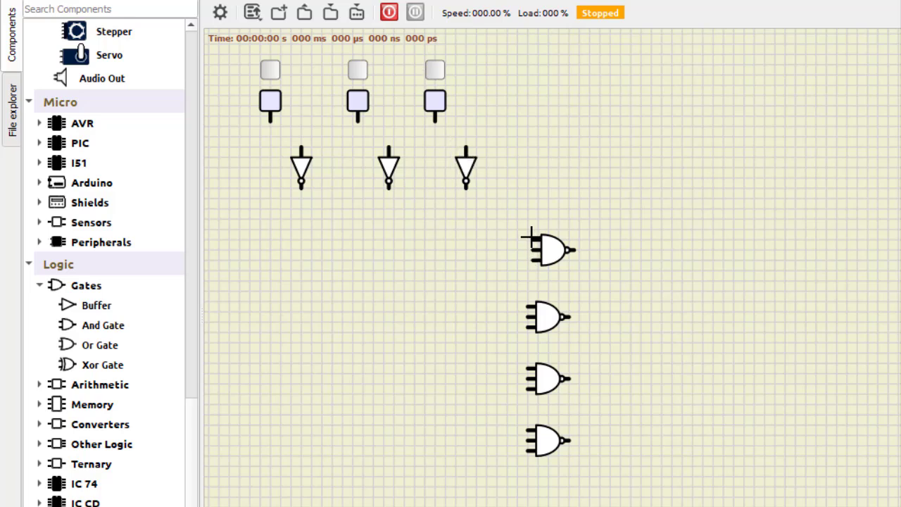
Wire the first source to the first input of the top NAND gate, and each source to its own inverter
left_click_drag(533, 239, 270, 238)
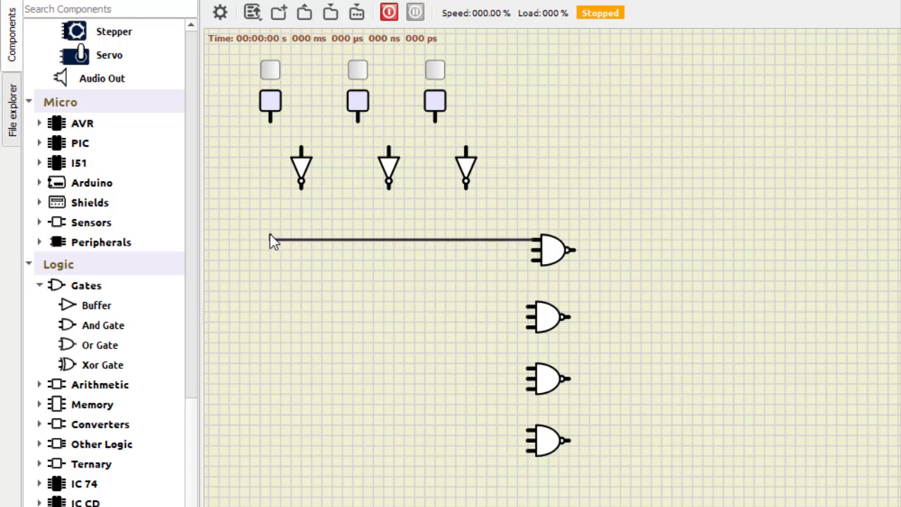
left_click_drag(269, 129, 270, 123)
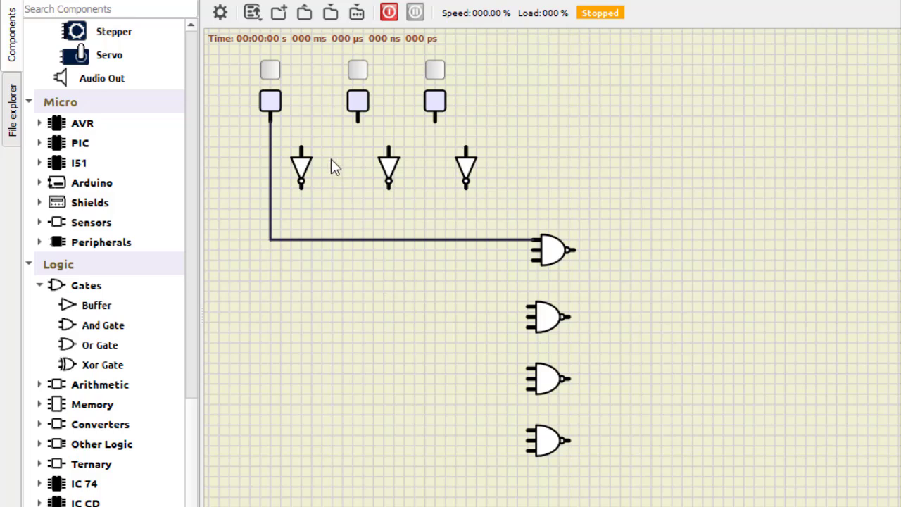
left_click_drag(301, 144, 270, 136)
left_click_drag(388, 141, 358, 119)
left_click_drag(466, 149, 445, 133)
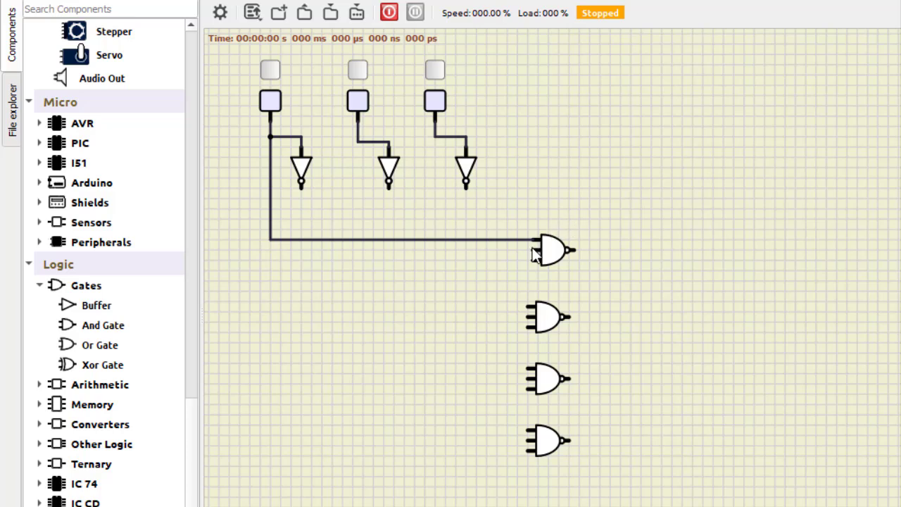
left_click_drag(545, 251, 561, 251)
left_click(533, 250)
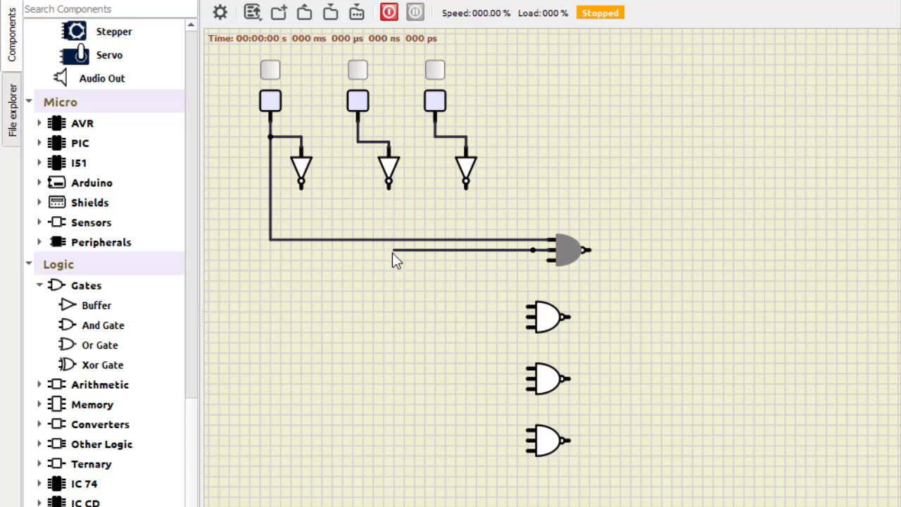
key("Escape")
right_click(546, 188)
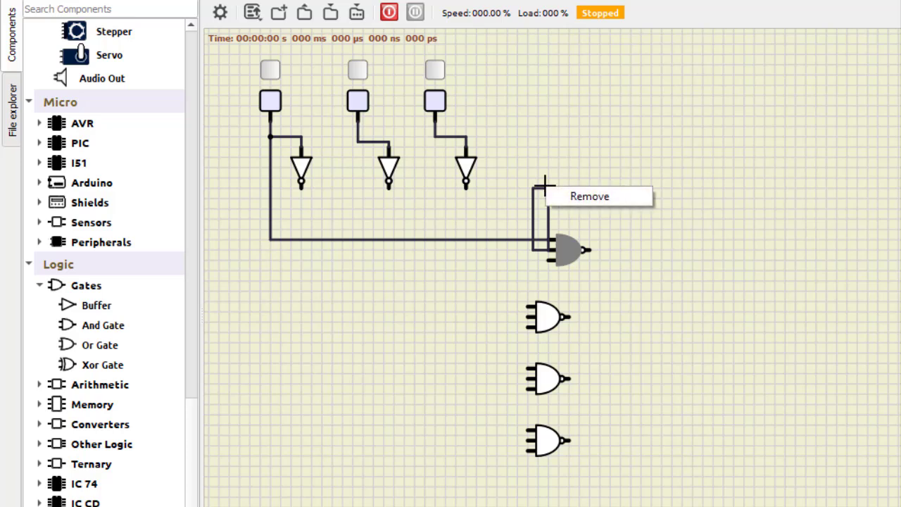
left_click(567, 197)
Align the top NAND gate with the column and wire its middle input to the second inverter's output
left_click_drag(566, 250, 546, 256)
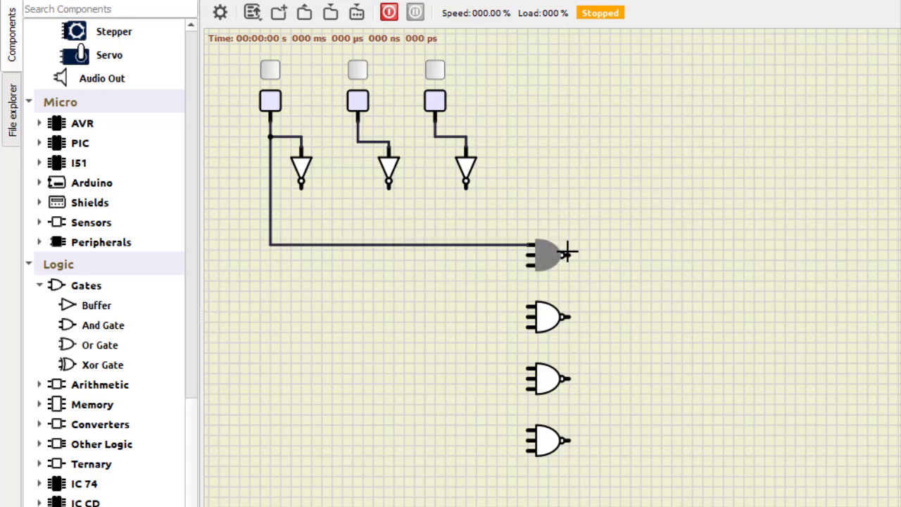
left_click(529, 255)
left_click(389, 255)
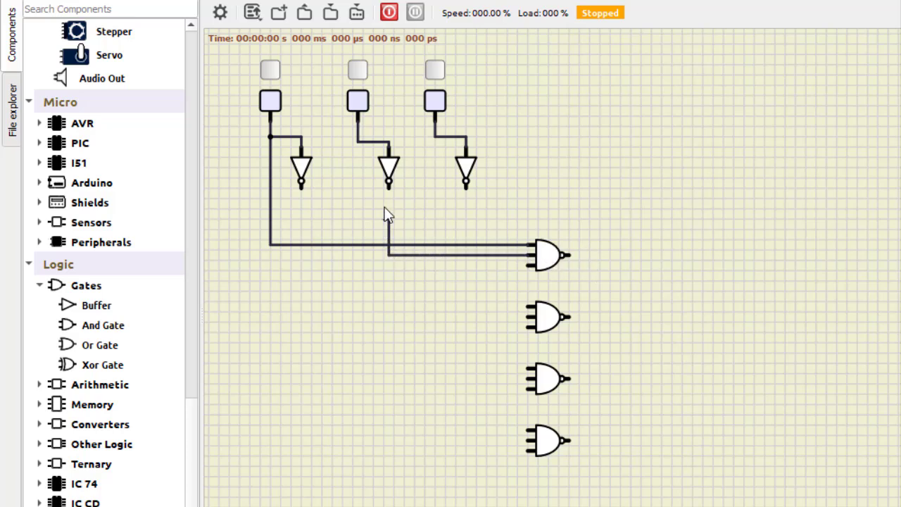
left_click(388, 184)
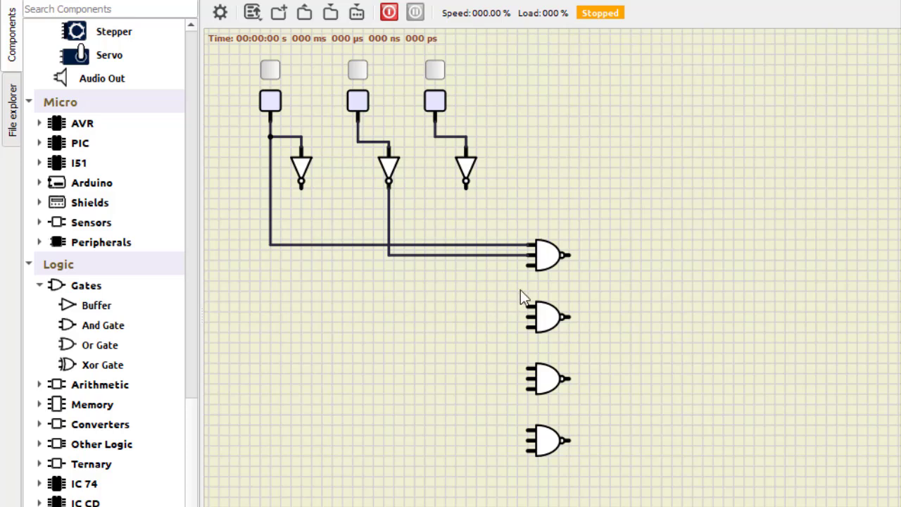
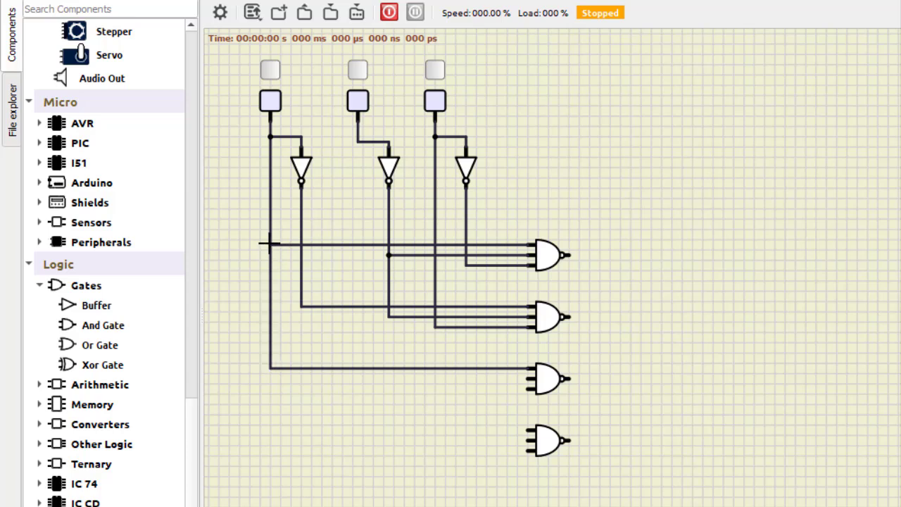
Wire the third NAND gate's middle input to the second source and its last input to the third source's line
left_click(527, 378)
left_click(358, 142)
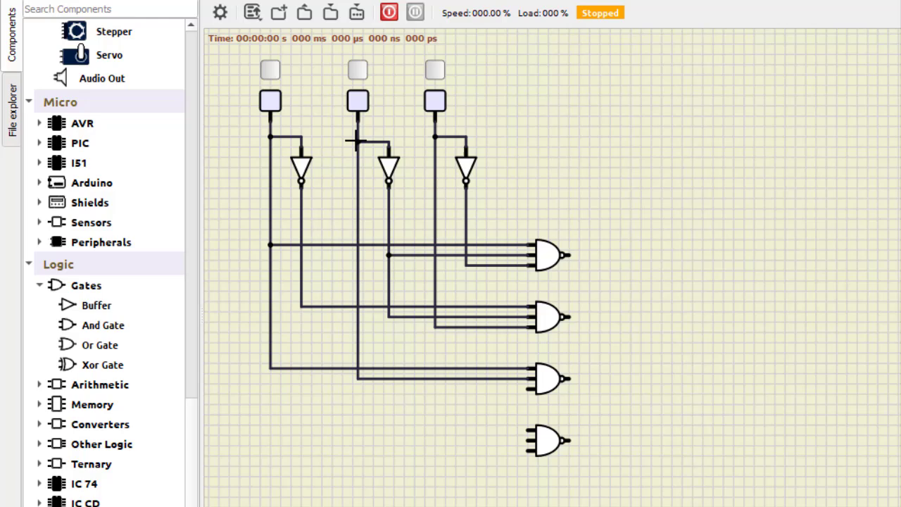
left_click(527, 389)
left_click(434, 327)
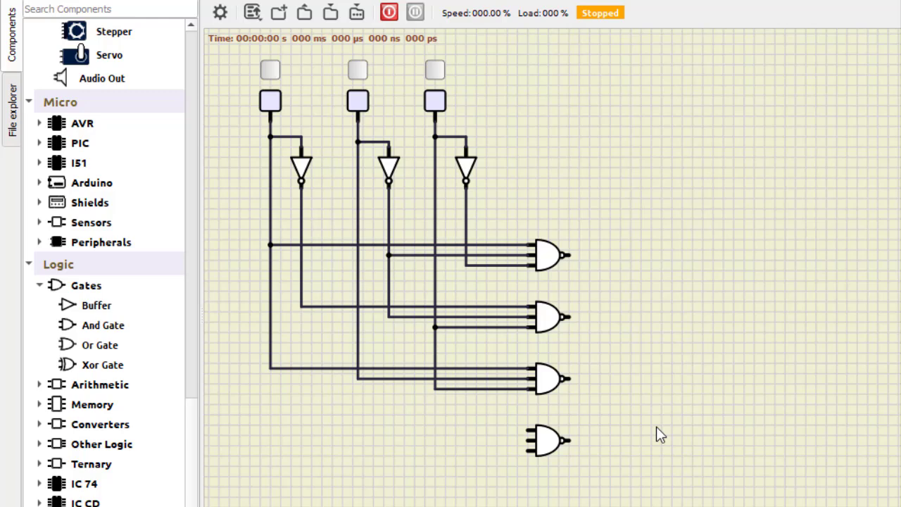
Wire the fourth NAND gate's three inputs, in order, to the first inverter's output, the second source and the third inverter's output
left_click(528, 430)
left_click(301, 306)
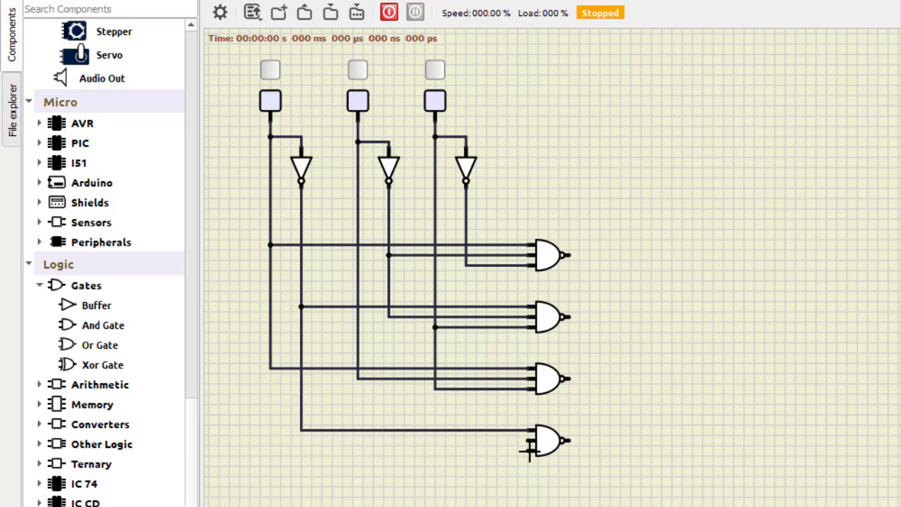
left_click(527, 440)
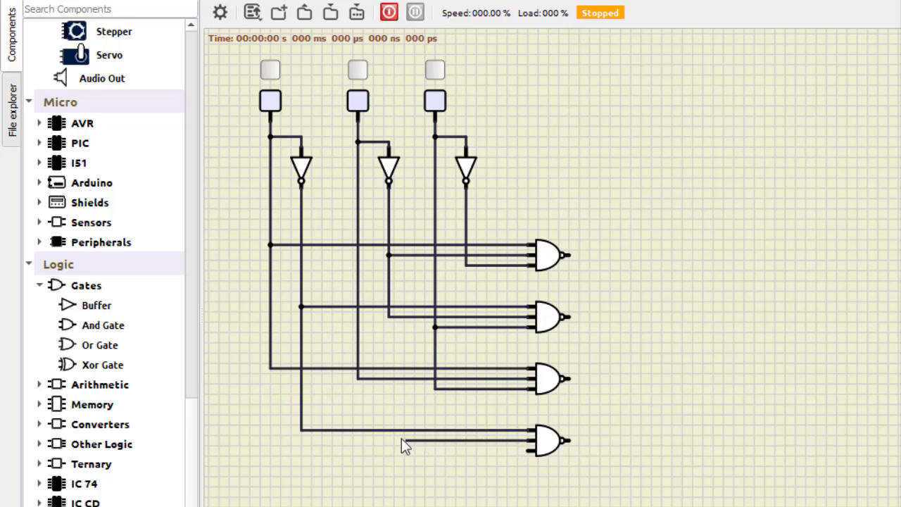
left_click(357, 378)
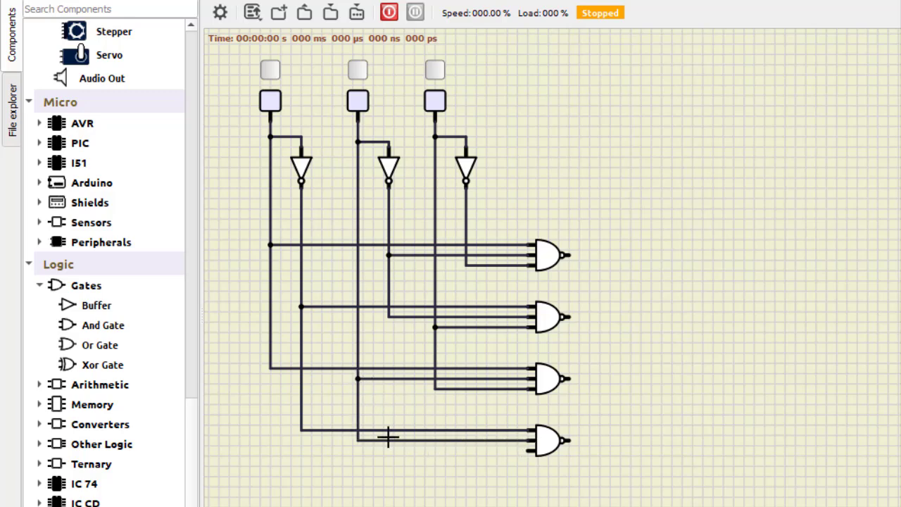
left_click(526, 450)
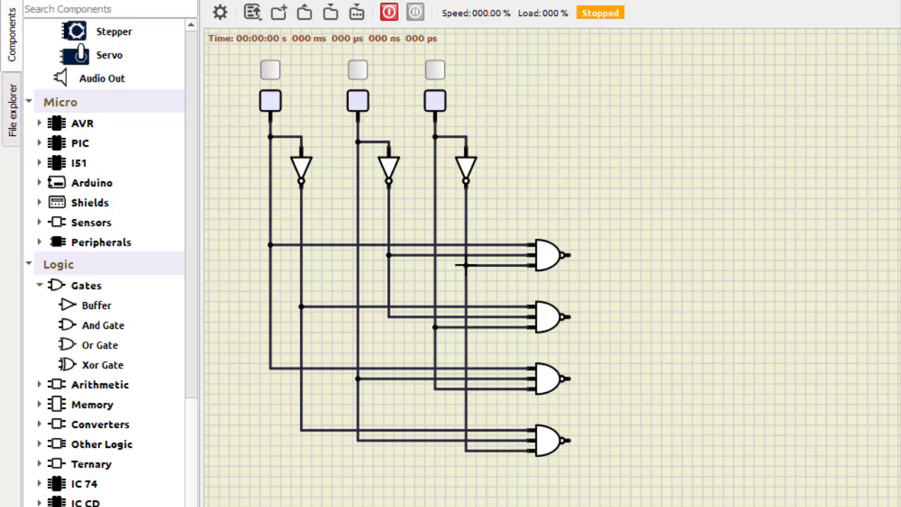
left_click(465, 265)
Place another AND gate right of the NAND column, set its Input Size to 4 and enable Invert Output
left_click_drag(103, 325, 662, 343)
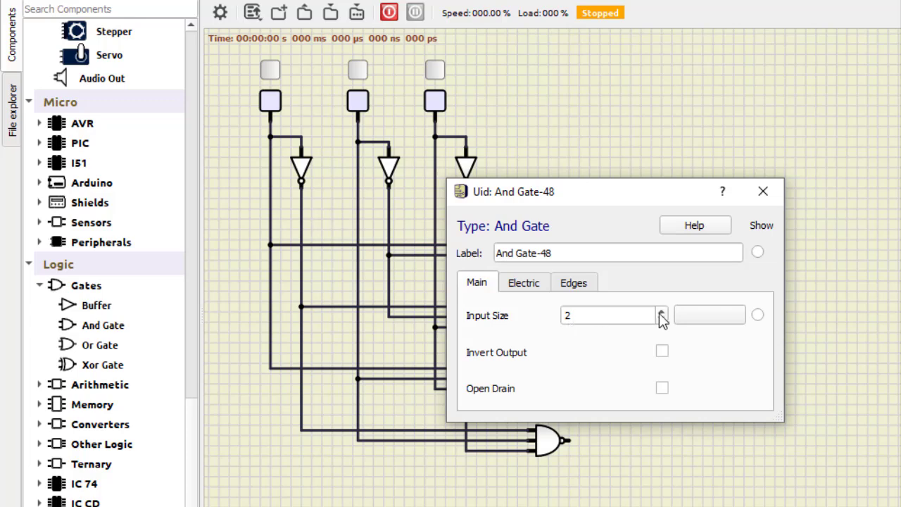
left_click(660, 312)
left_click(661, 312)
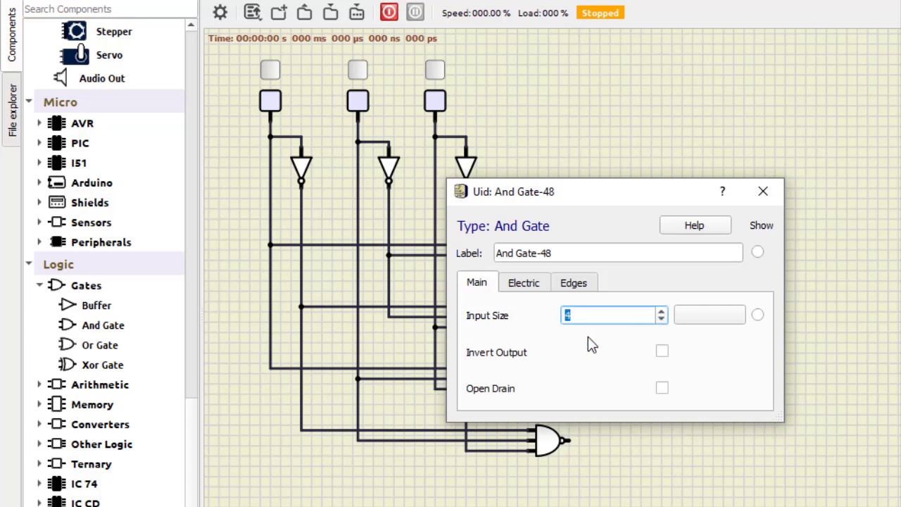
left_click(662, 351)
left_click(760, 199)
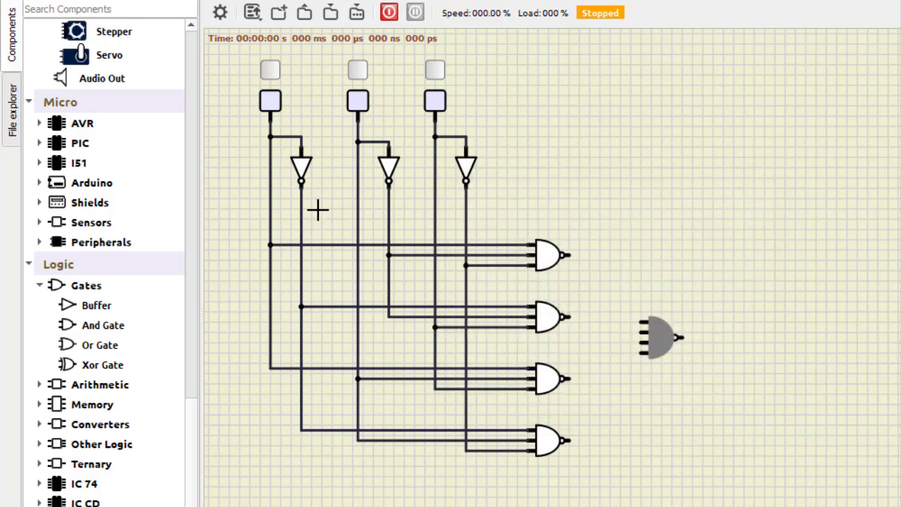
Place a probe above and to the right of the four-input NAND gate
scroll(110, 204, "up", 10)
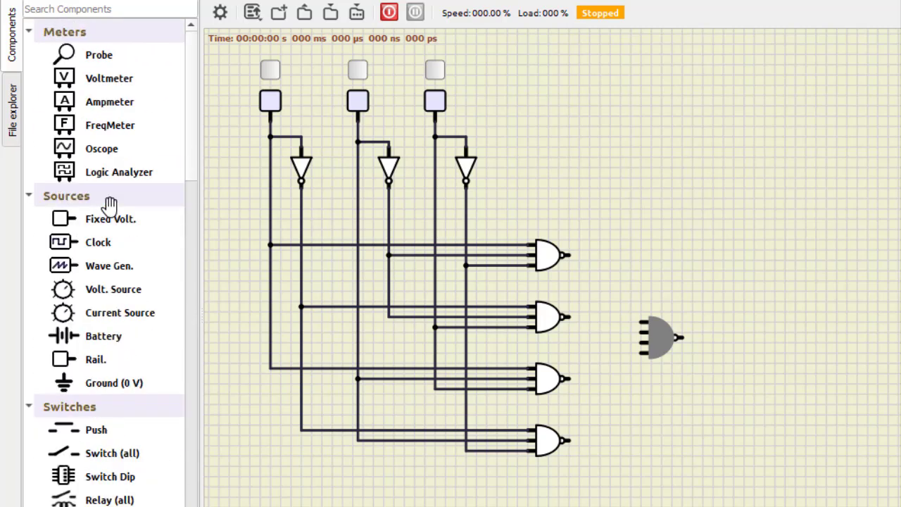
left_click_drag(99, 54, 739, 243)
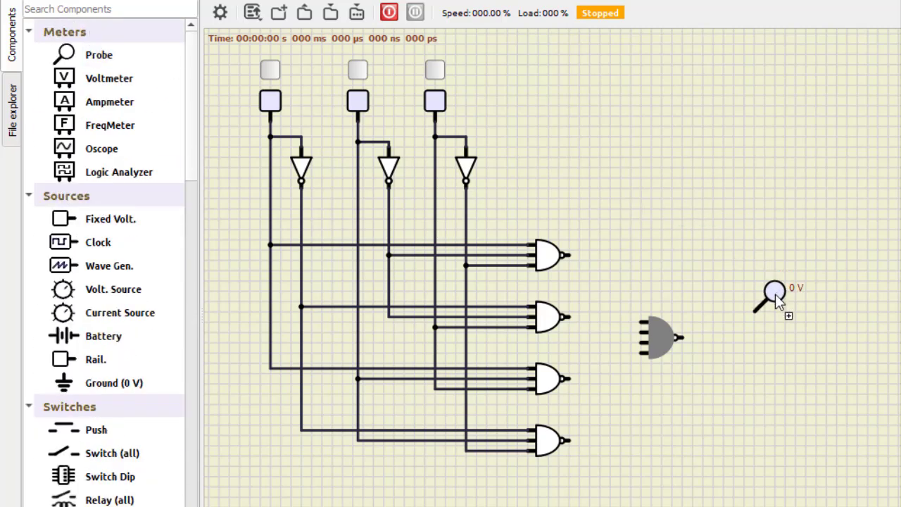
left_click_drag(775, 294, 770, 298)
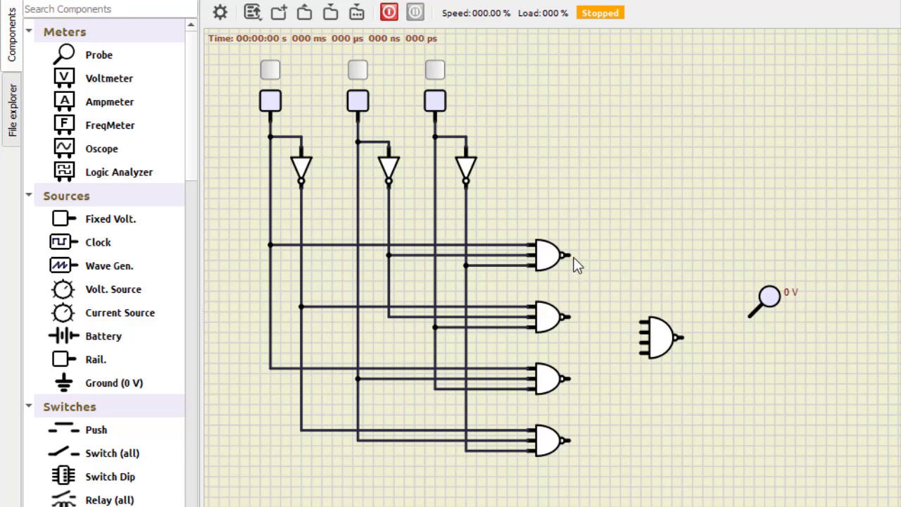
Wire the four NAND outputs to the four-input gate's inputs in order, and its output to the probe
left_click_drag(570, 256, 641, 322)
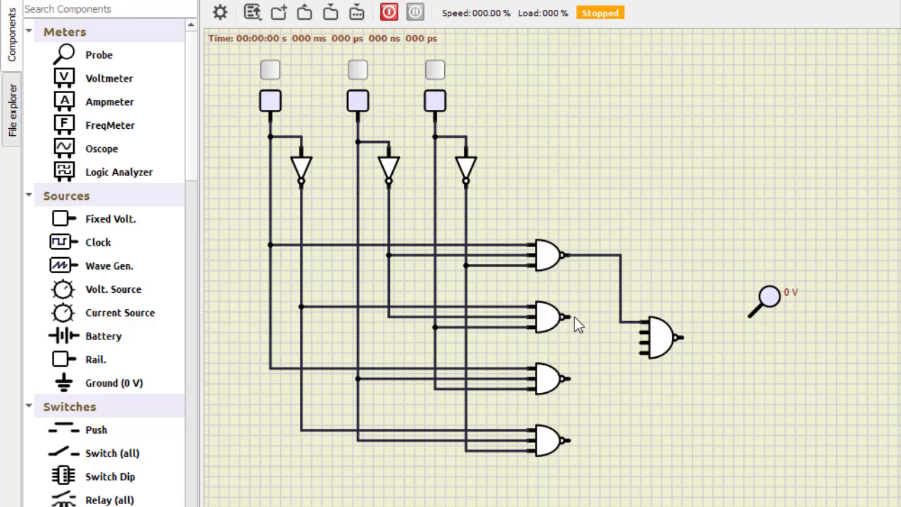
left_click_drag(619, 334, 641, 332)
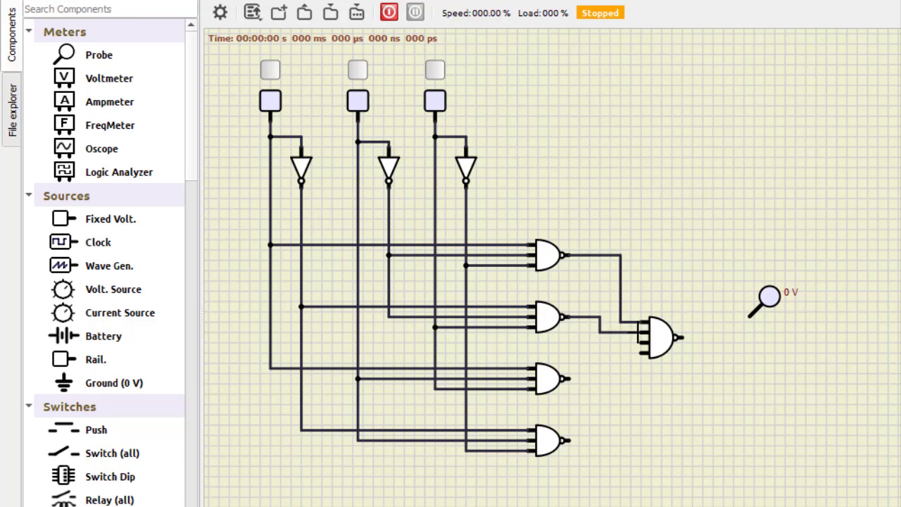
left_click_drag(569, 378, 641, 336)
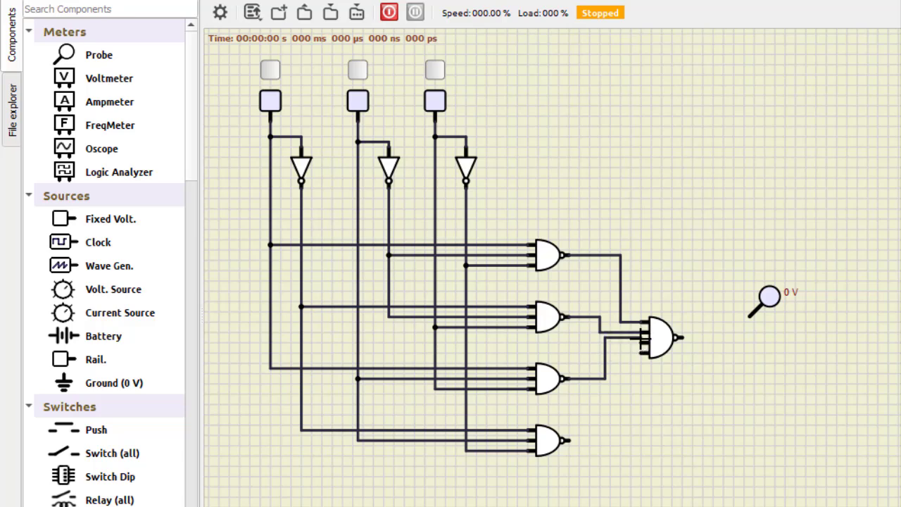
left_click_drag(571, 440, 732, 327)
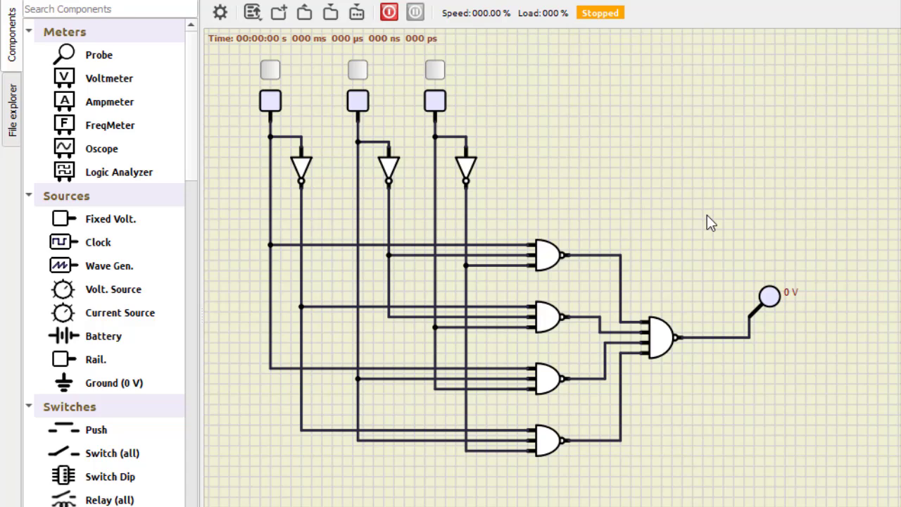
Start the simulation and test the circuit with the third, second and first sources switched on one at a time
left_click(388, 12)
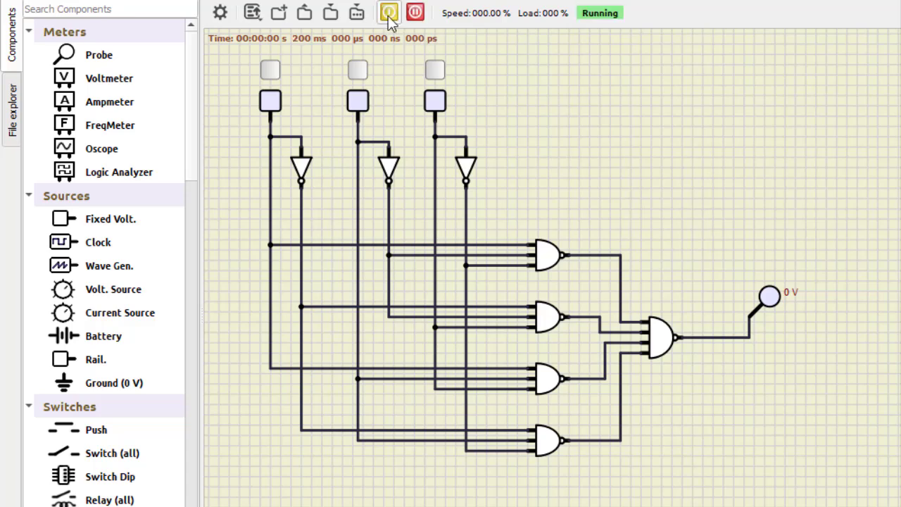
left_click(436, 76)
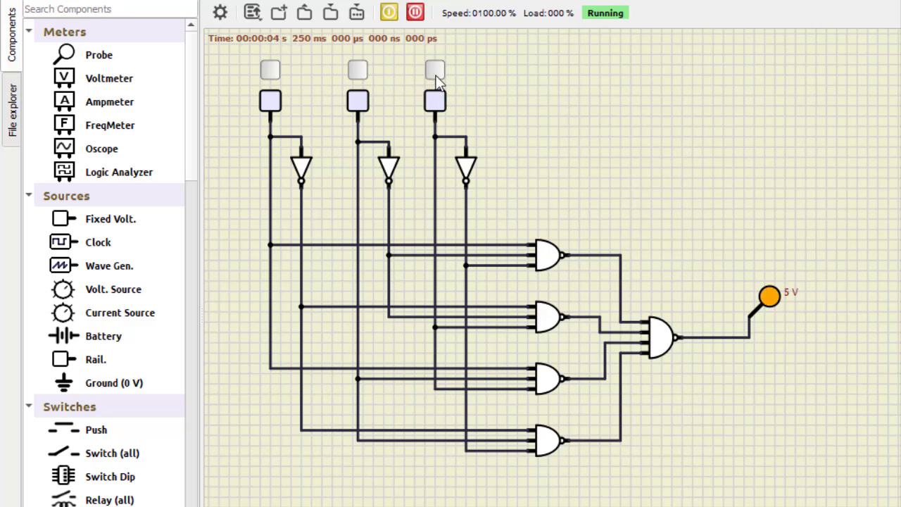
left_click(362, 71)
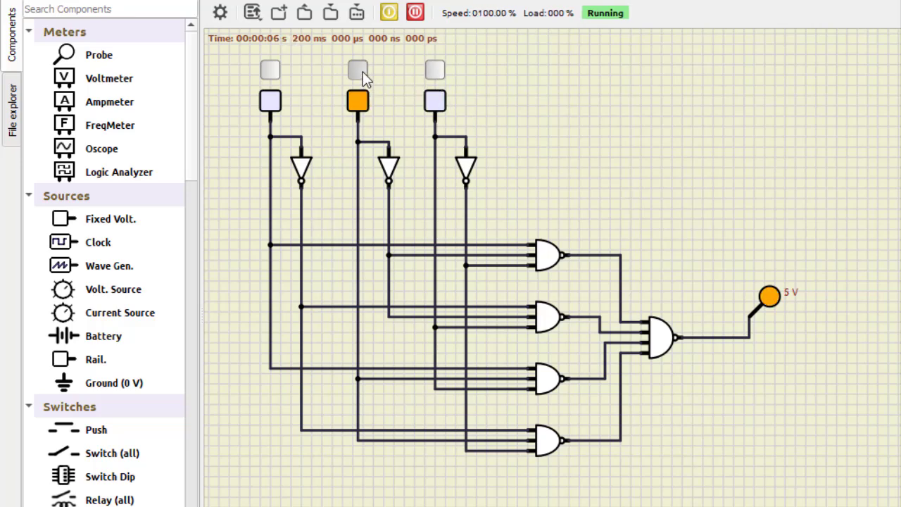
left_click(270, 69)
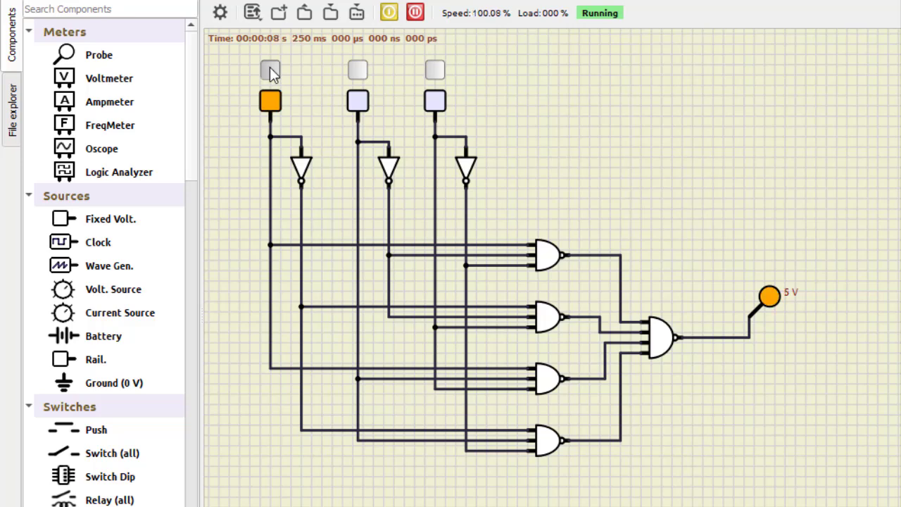
Test the source combinations first and second, first and third, all three, and second and third, finishing with all sources off
left_click(358, 71)
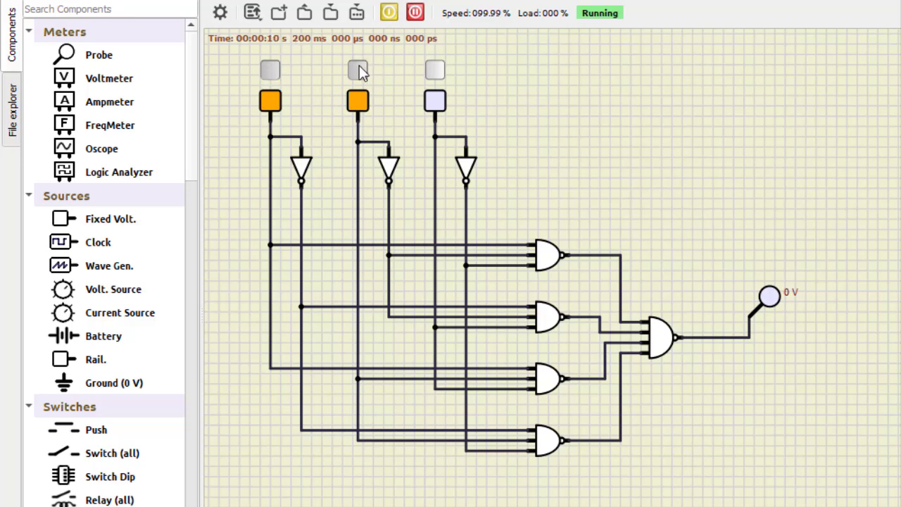
left_click(434, 70)
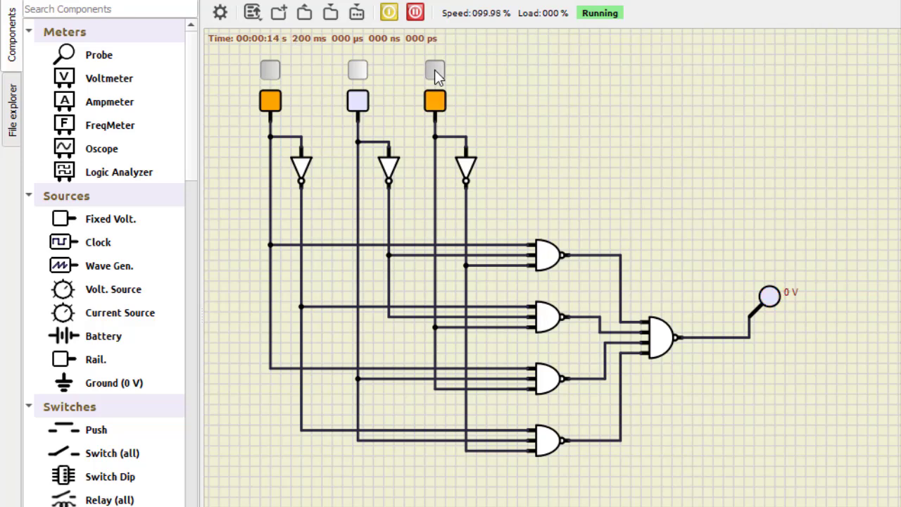
left_click(357, 70)
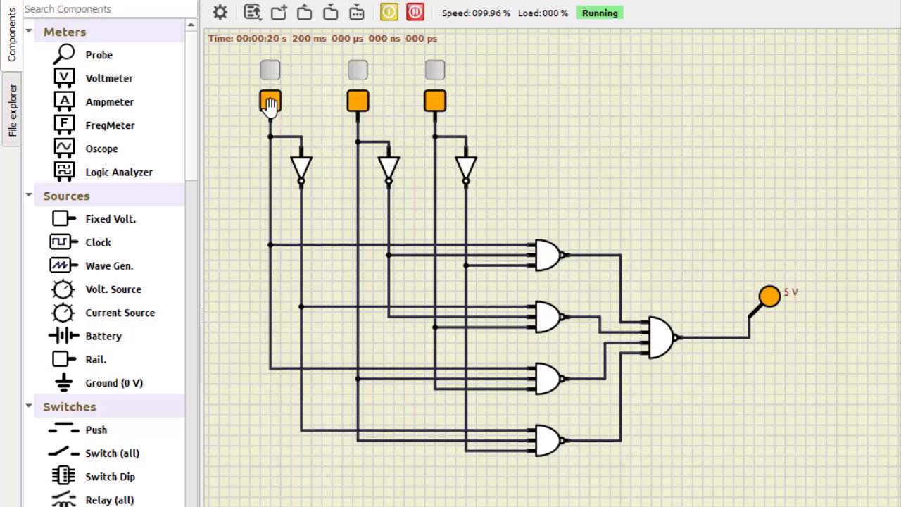
left_click(269, 69)
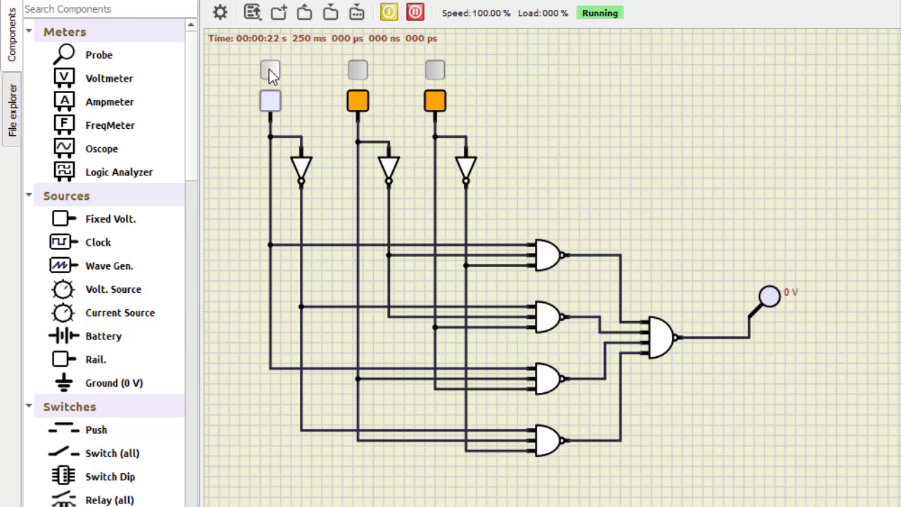
left_click(358, 69)
left_click(435, 68)
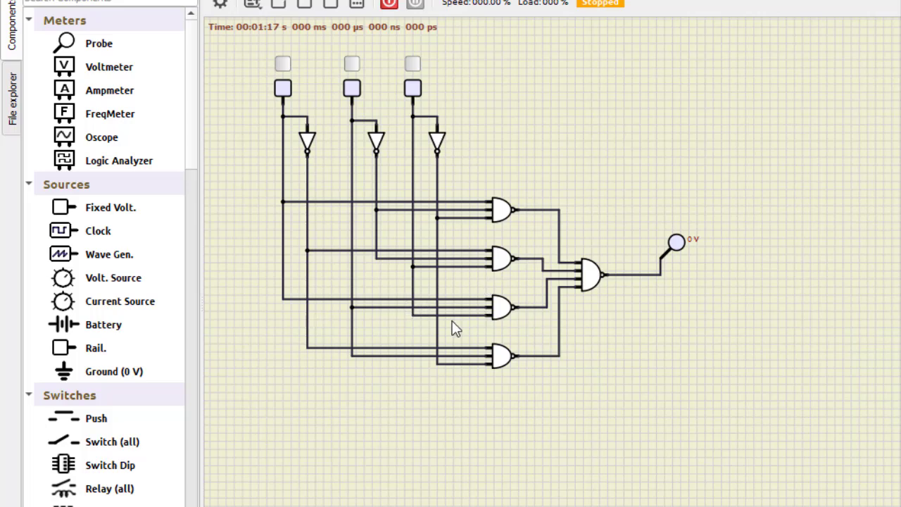
Place an AND gate below the three-input NAND column and enable its Invert Output option
scroll(99, 234, "down", 8)
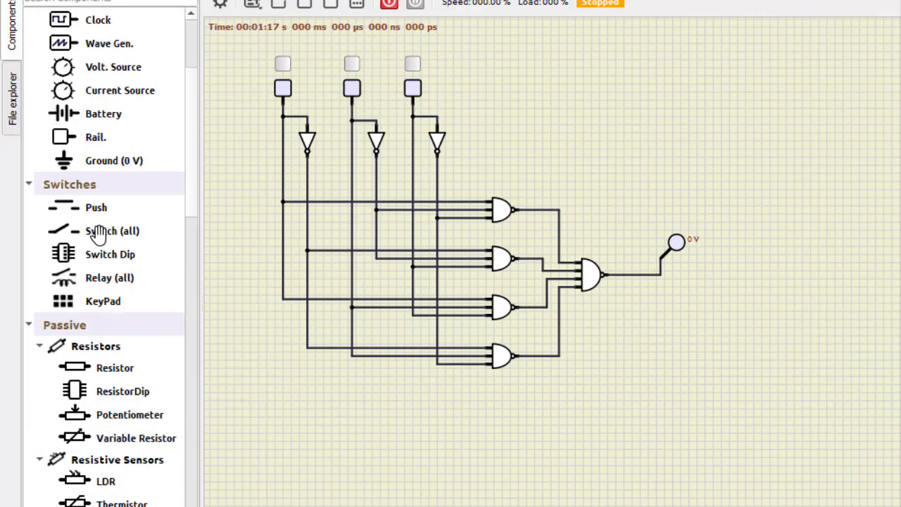
scroll(98, 234, "down", 7)
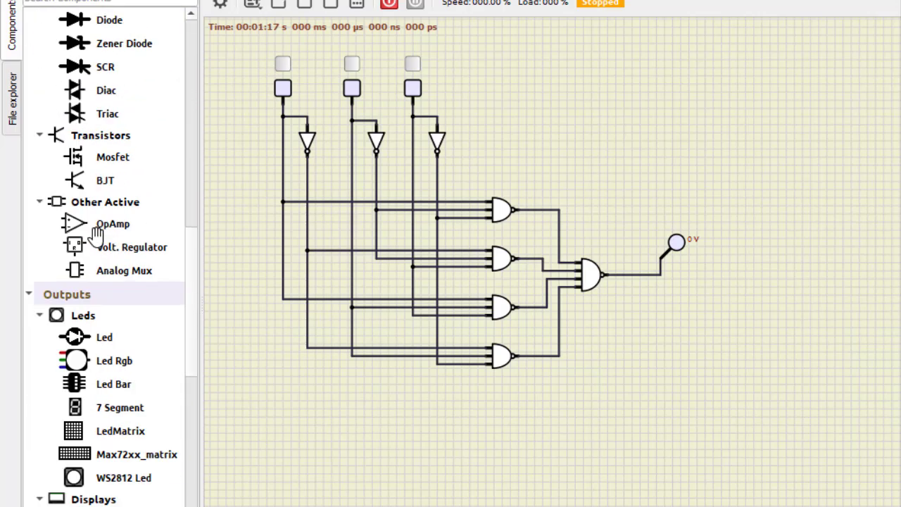
scroll(96, 236, "down", 7)
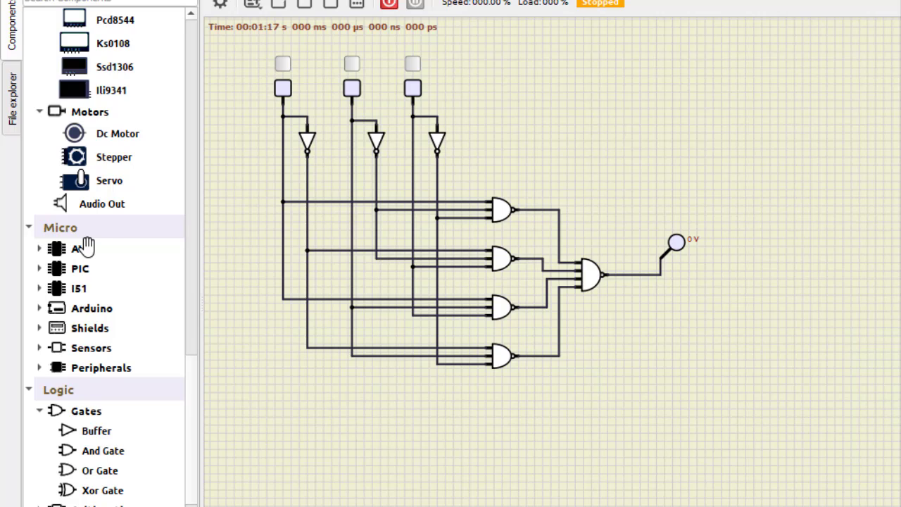
scroll(85, 244, "down", 2)
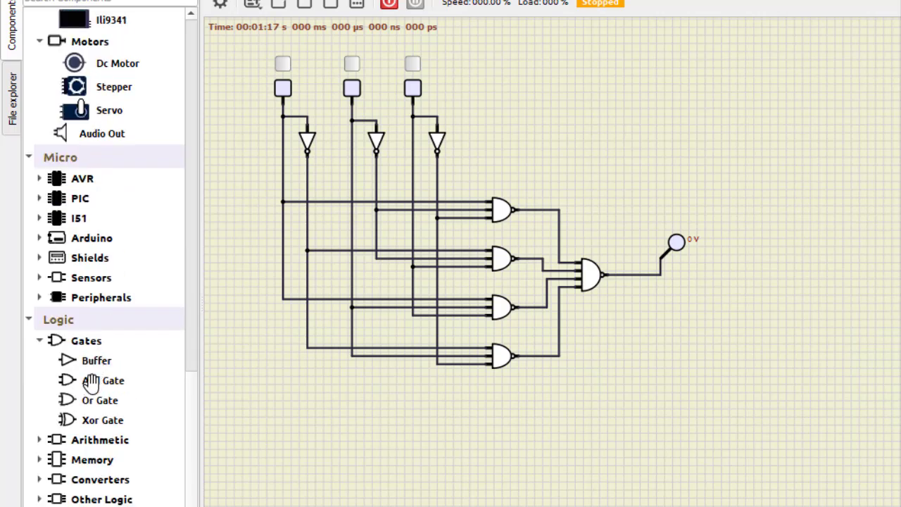
left_click_drag(91, 380, 509, 411)
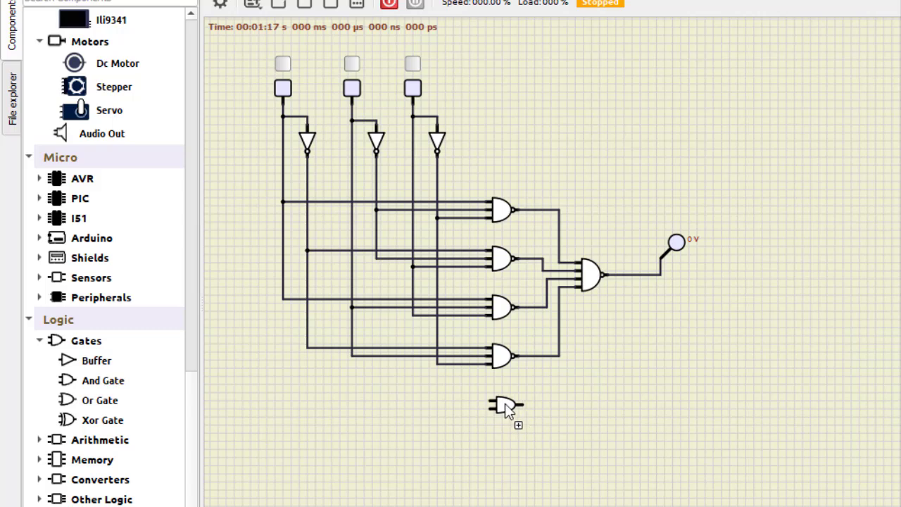
right_click(504, 403)
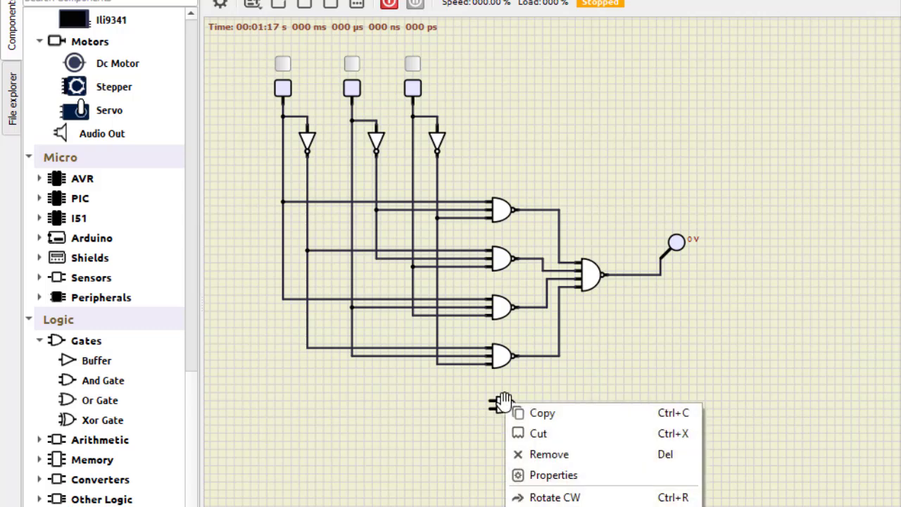
left_click(522, 413)
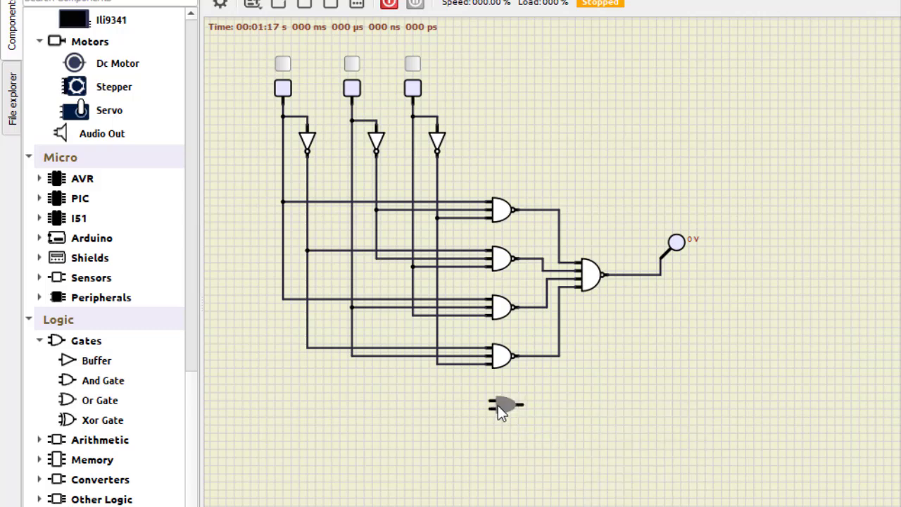
double_click(498, 404)
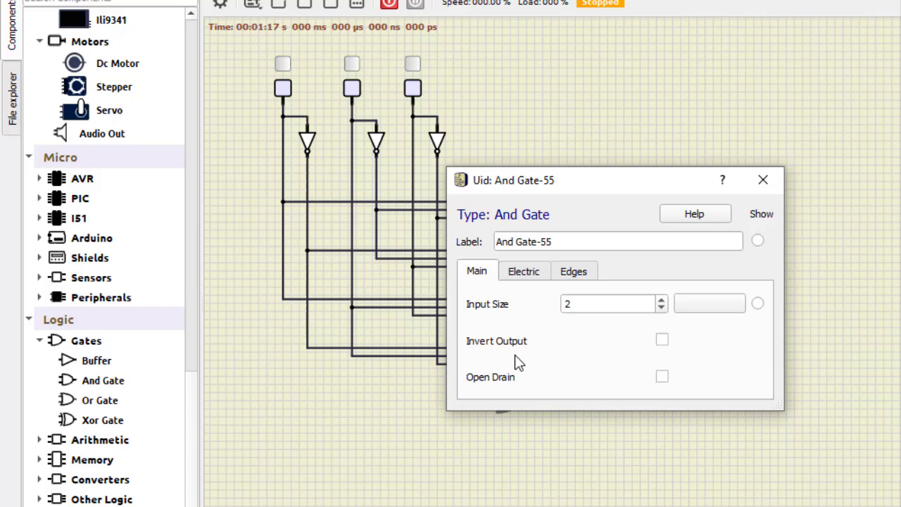
left_click(662, 339)
left_click(774, 181)
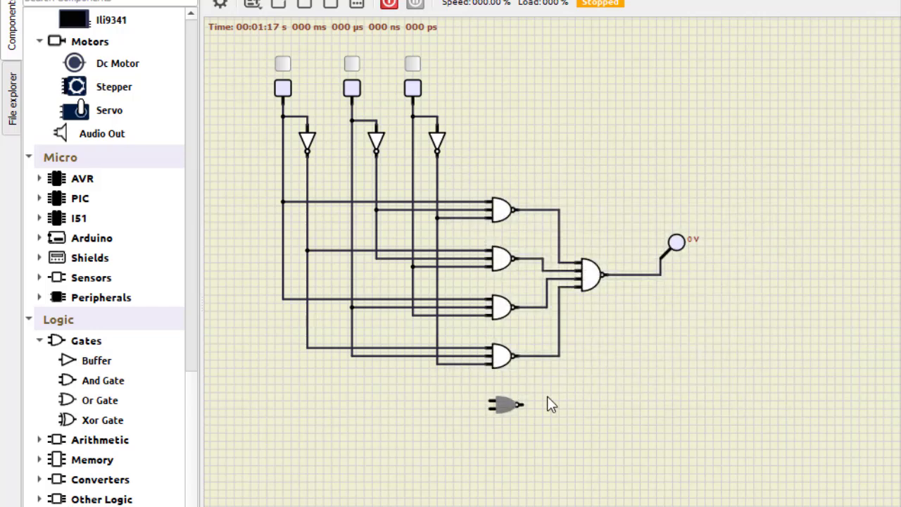
Duplicate the two-input NAND gate twice and stack the three gates in a column below the three-input NAND gates
right_click(497, 406)
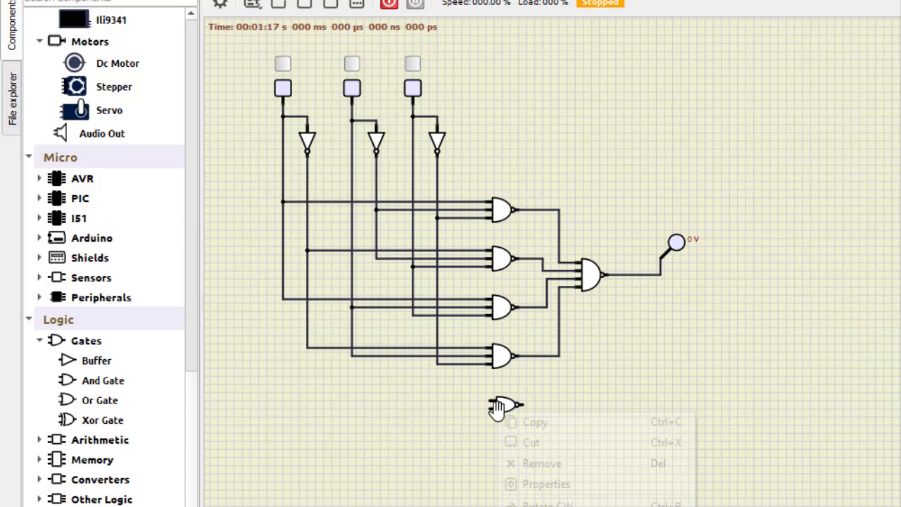
left_click(542, 428)
right_click(530, 439)
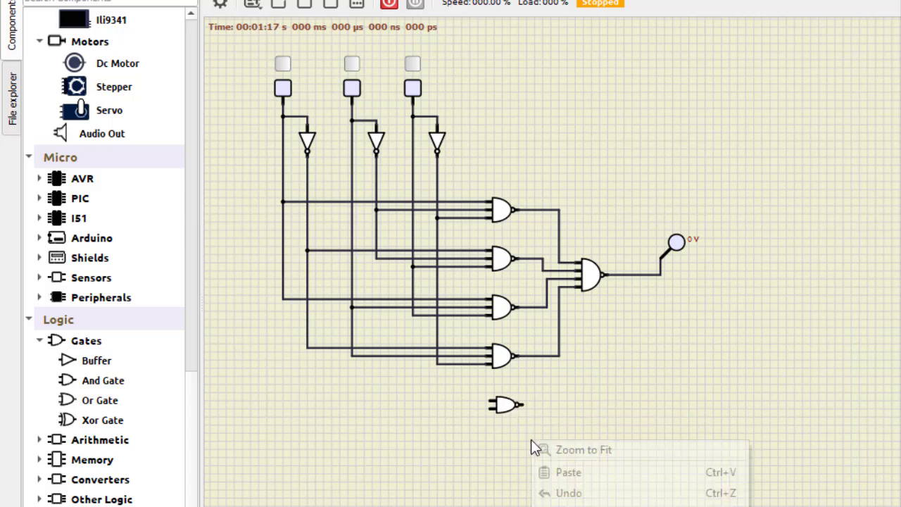
left_click(538, 473)
right_click(581, 422)
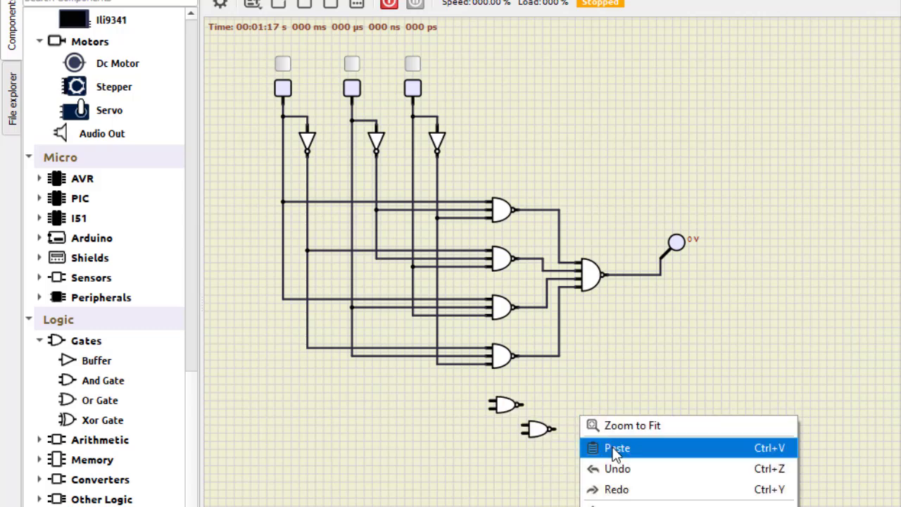
left_click(603, 446)
left_click_drag(507, 406, 502, 440)
right_click(537, 407)
left_click(537, 414)
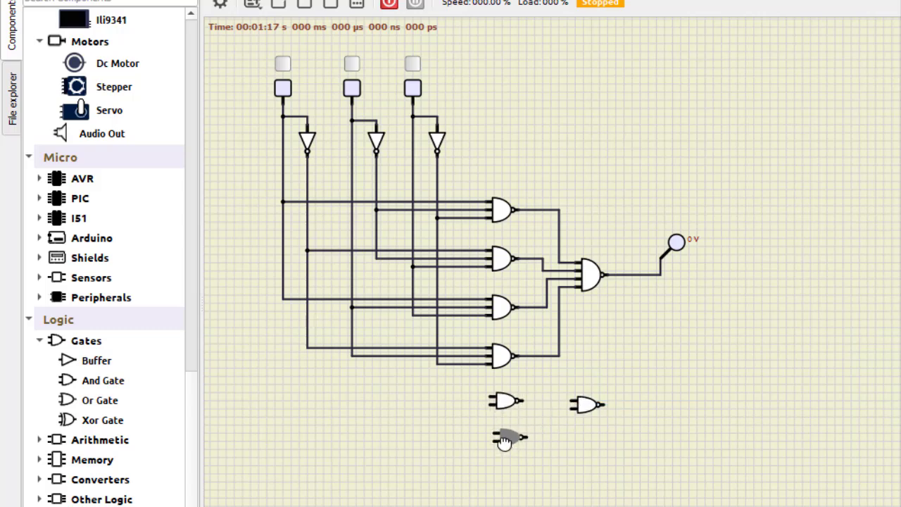
left_click_drag(577, 404, 503, 469)
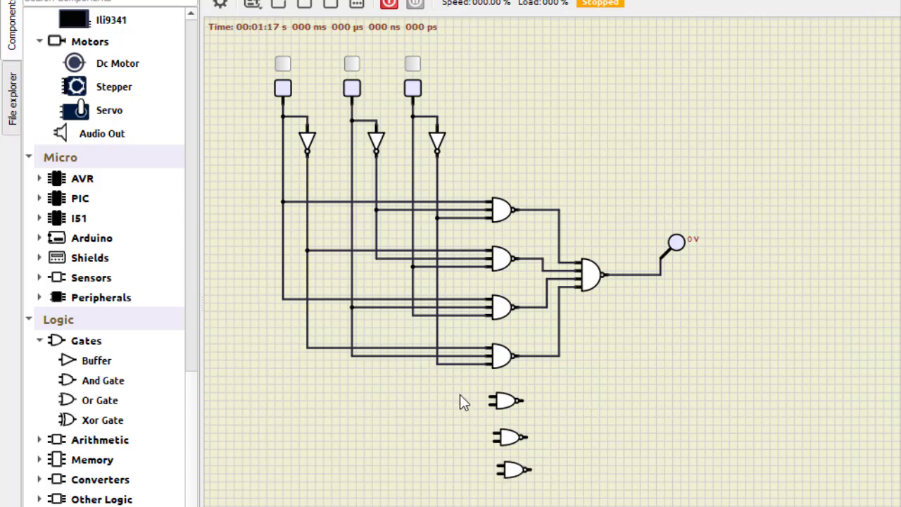
Wire the upper two-input NAND gate's inputs, in order, to the first and second source lines
left_click(488, 396)
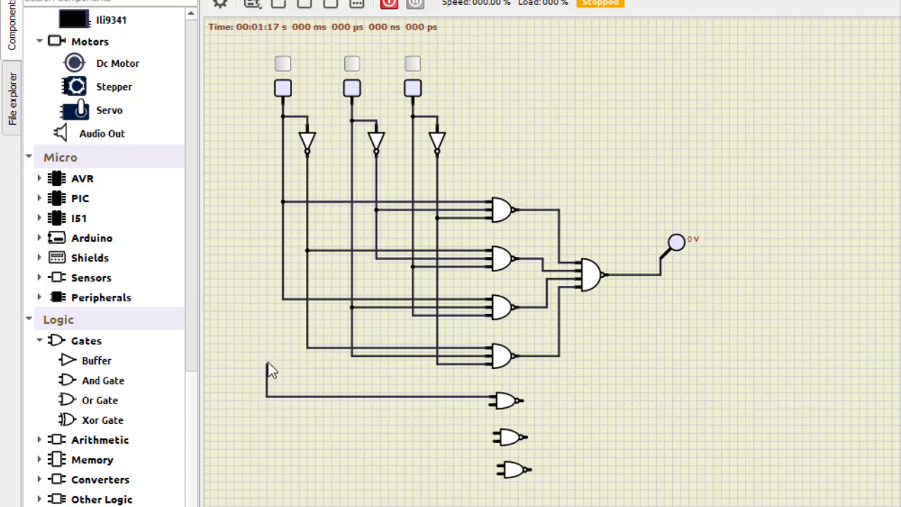
left_click(282, 299)
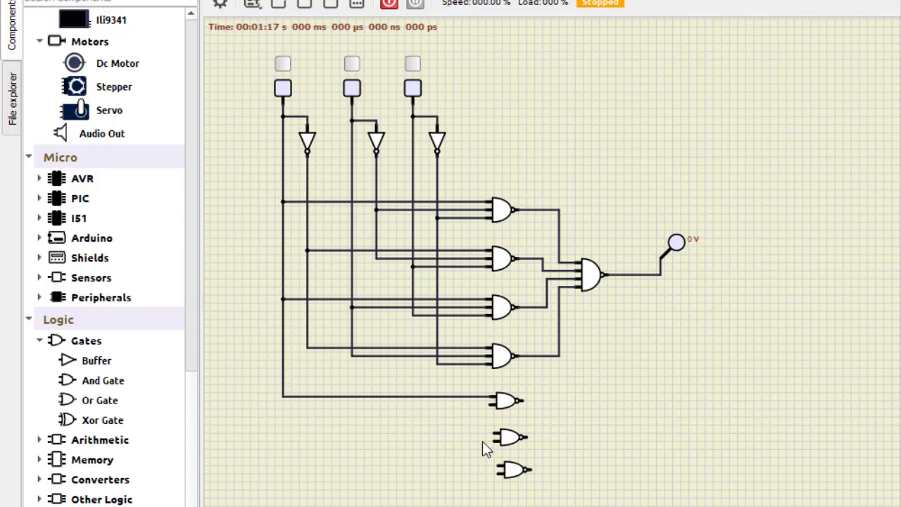
left_click(489, 405)
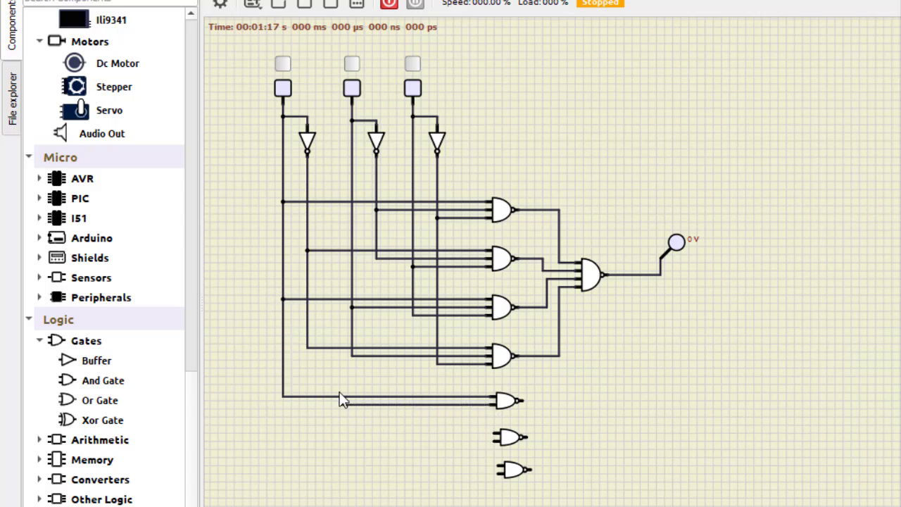
left_click(351, 355)
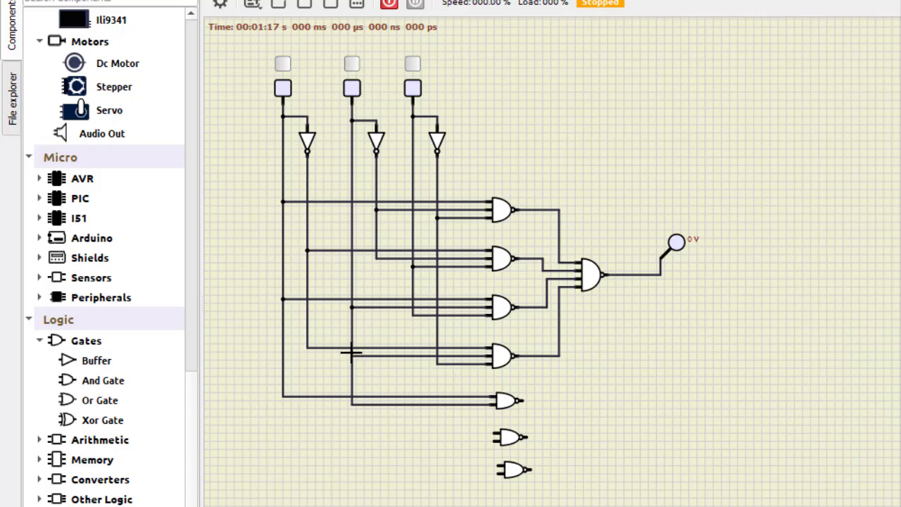
Wire the middle two-input NAND gate's inputs, in order, to the second and third source lines
left_click(493, 432)
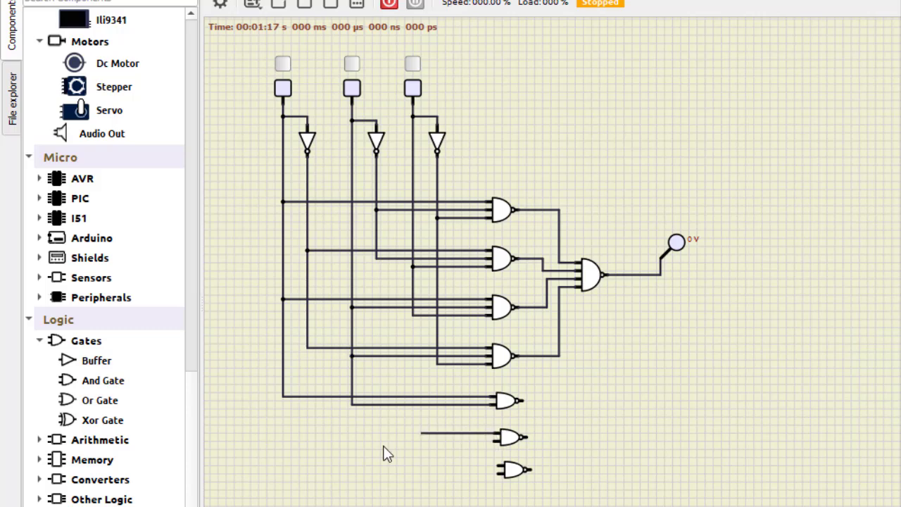
left_click(351, 403)
left_click(491, 440)
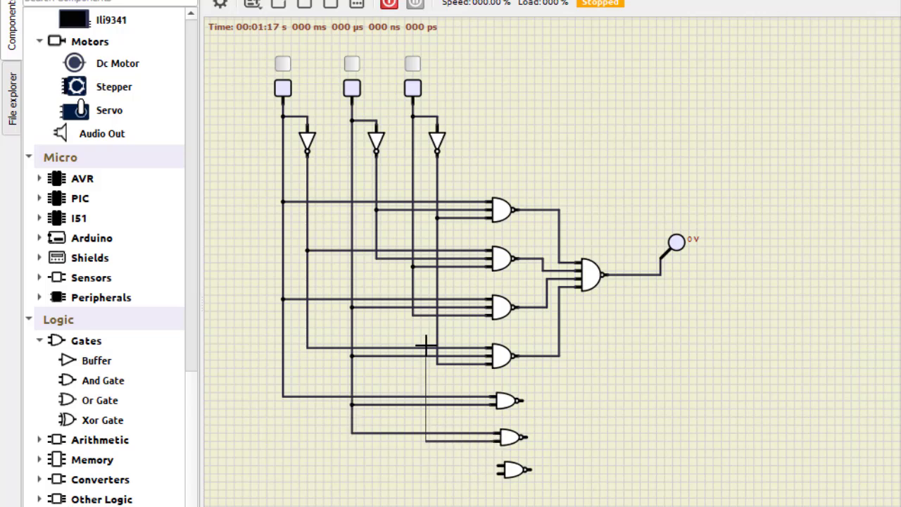
left_click(412, 316)
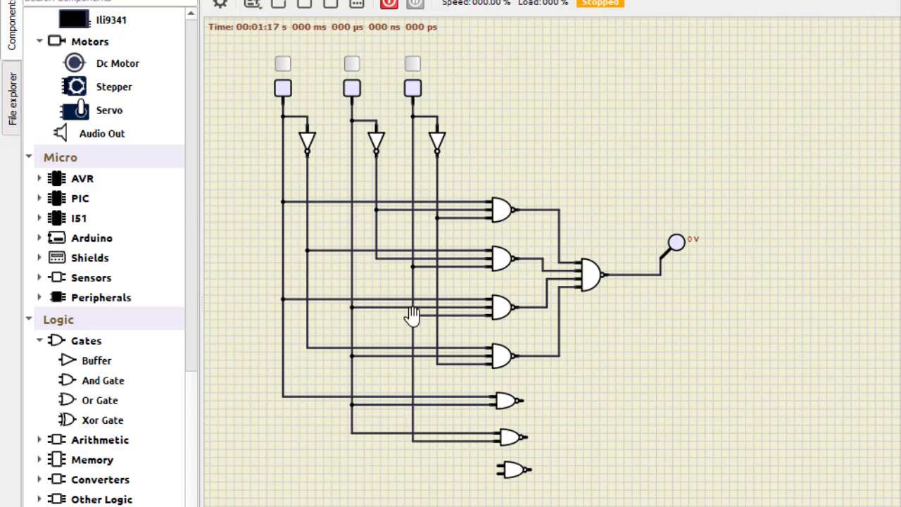
Wire the lowest two-input NAND gate's lower input to the first source line and its upper input to the third source line
left_click(497, 473)
left_click(282, 389)
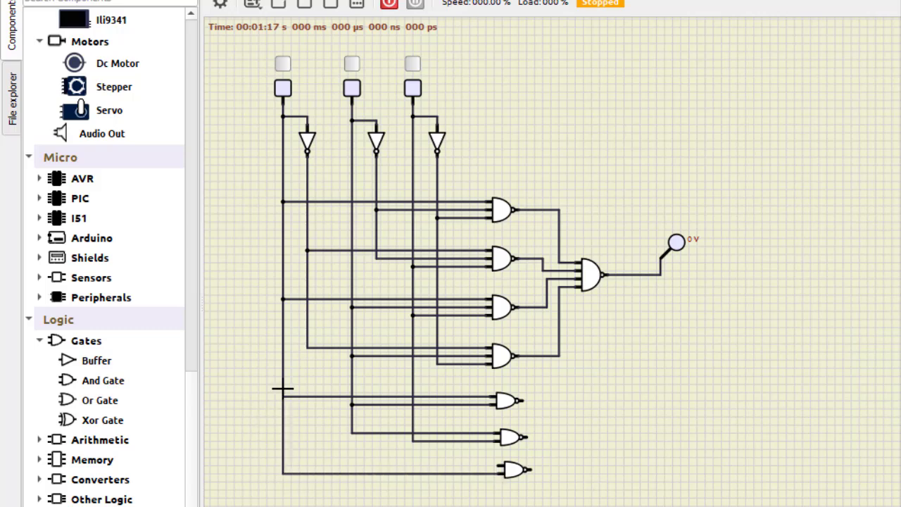
left_click(497, 463)
left_click(415, 449)
left_click(412, 442)
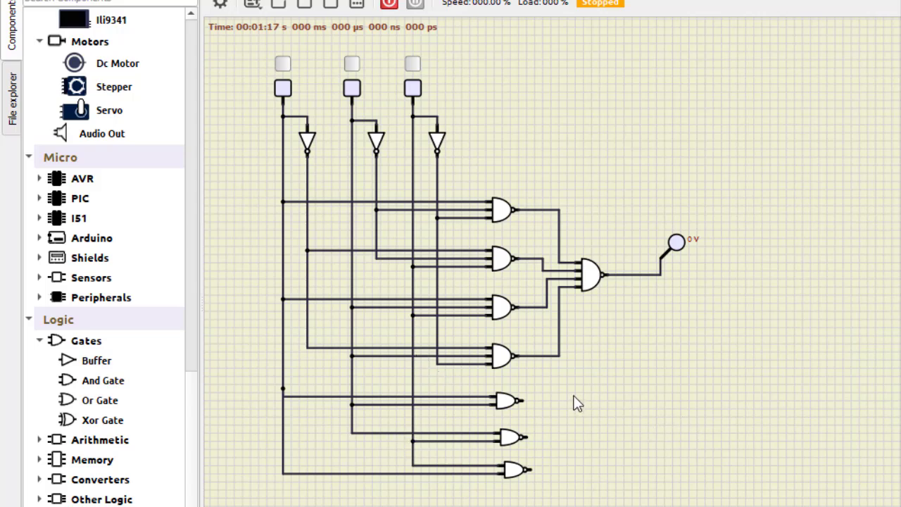
Copy the first three-input NAND gate and place the duplicate to the right of the two-input NAND column
right_click(501, 210)
left_click(518, 223)
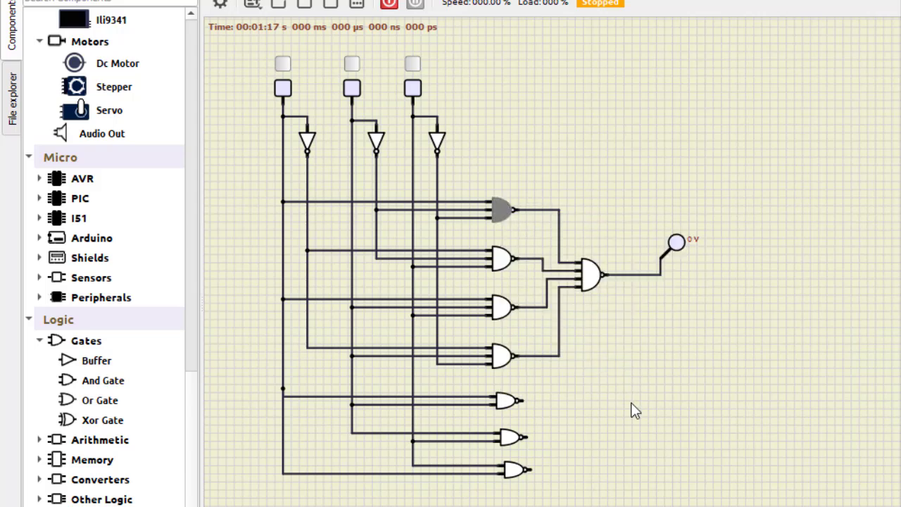
key("ctrl+v")
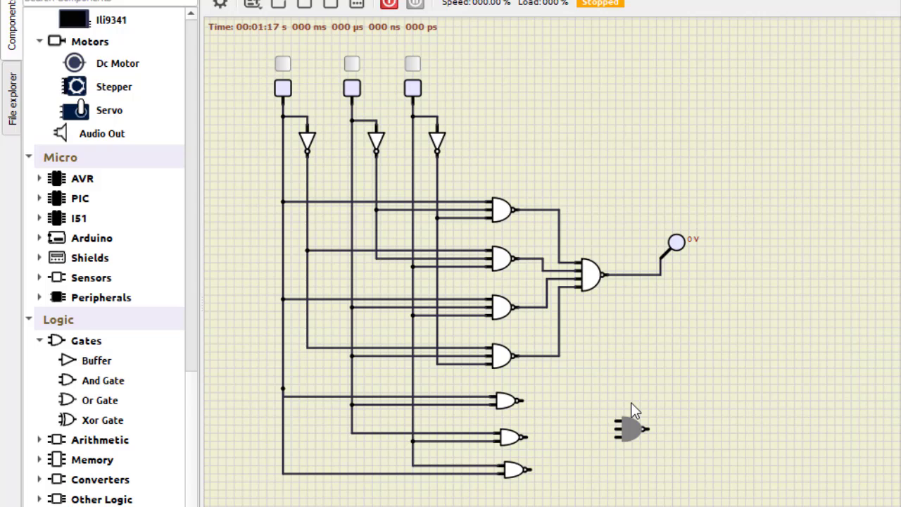
left_click_drag(627, 423, 603, 423)
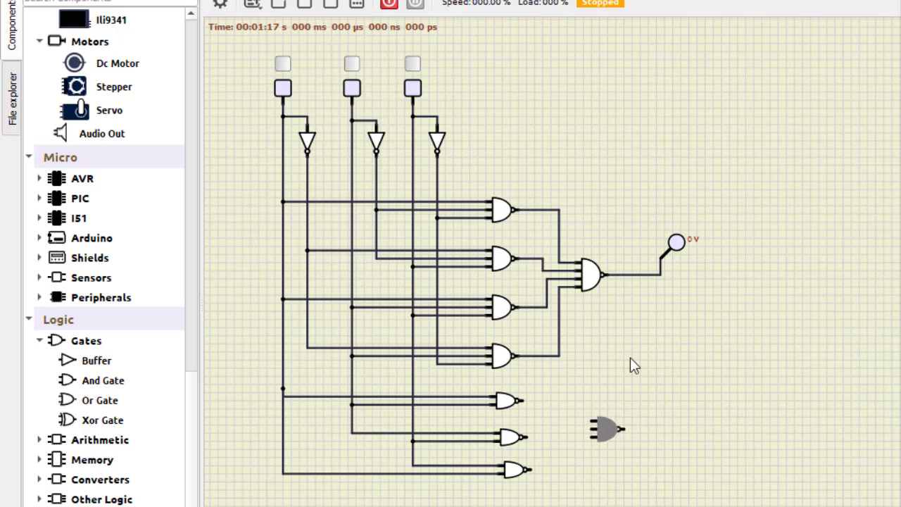
Copy the sum output's probe and place the duplicate to the right of the new three-input NAND gate
right_click(678, 243)
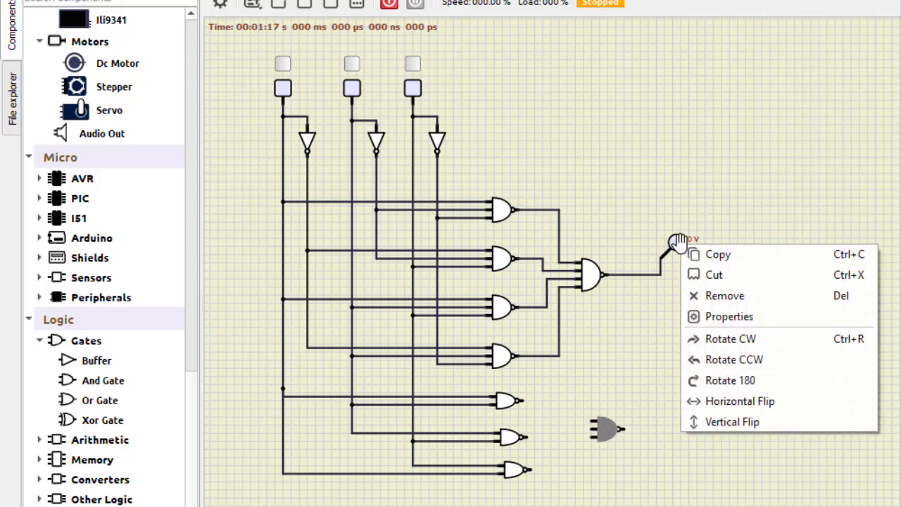
left_click(712, 253)
right_click(678, 370)
left_click(711, 404)
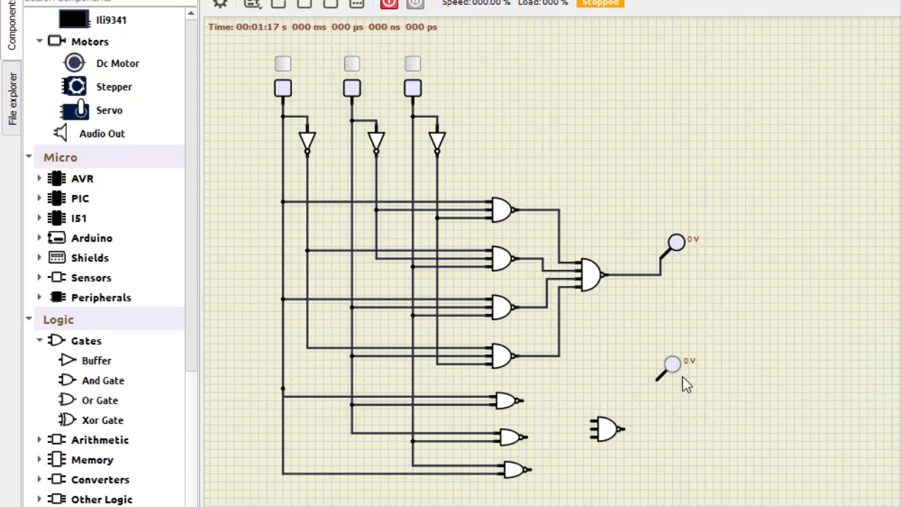
left_click_drag(675, 364, 687, 398)
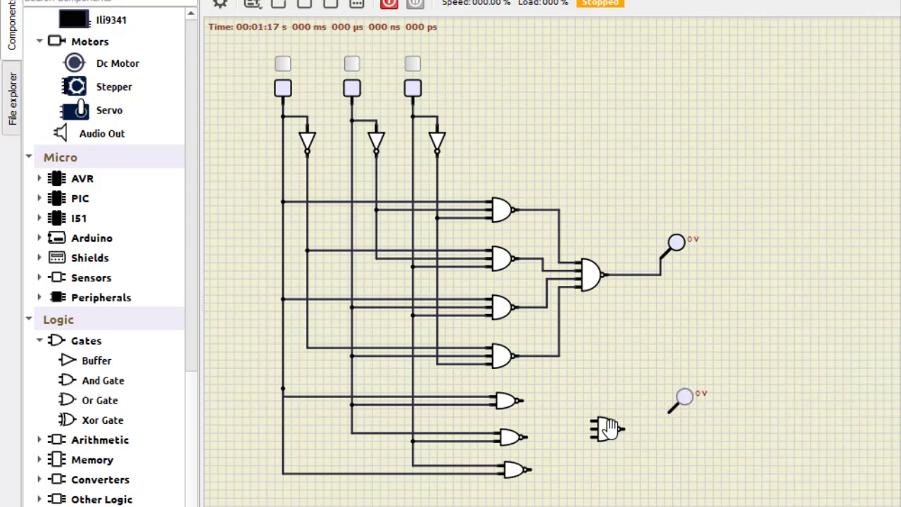
Wire the three two-input NAND outputs, in order, to the new three-input NAND's inputs, and its output to the lower probe
left_click(605, 428)
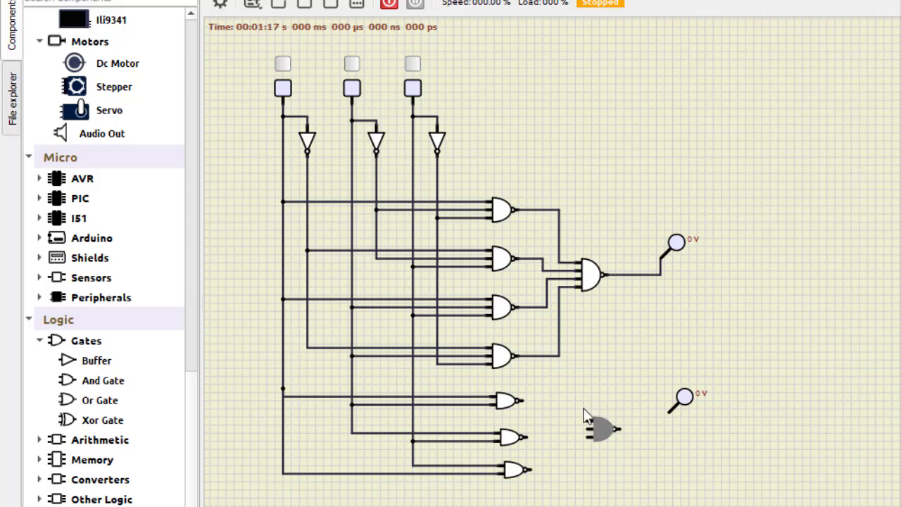
left_click(522, 400)
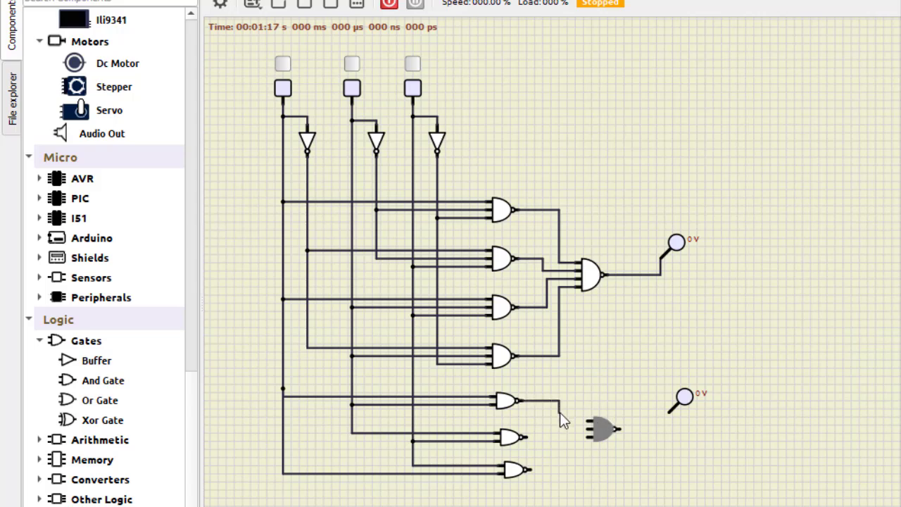
left_click(588, 421)
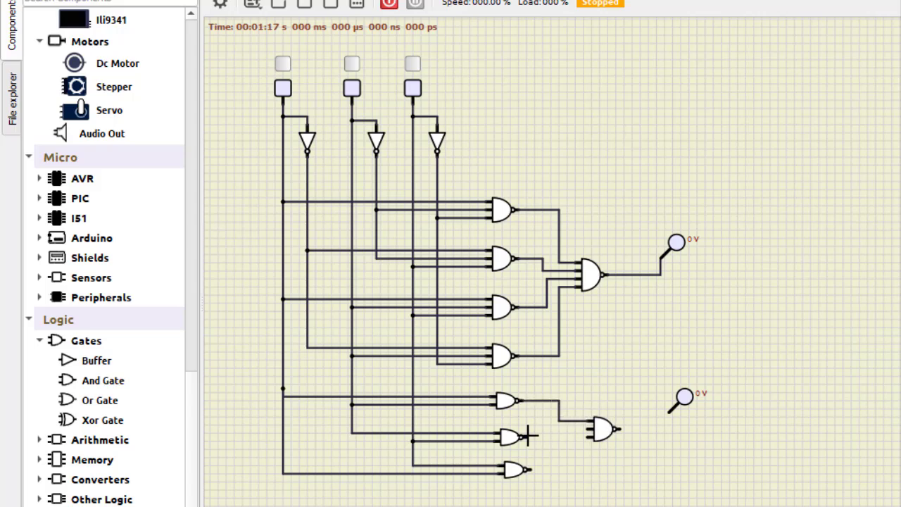
left_click(587, 428)
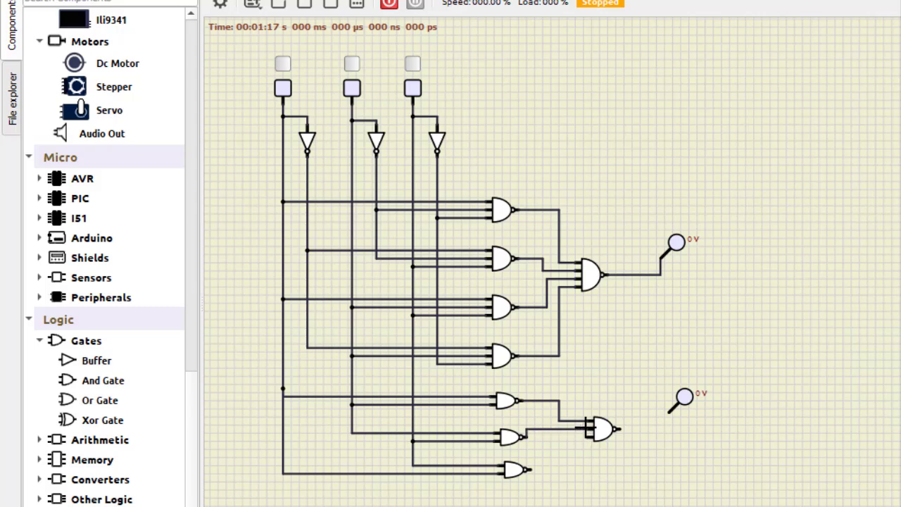
left_click(586, 436)
left_click(668, 414)
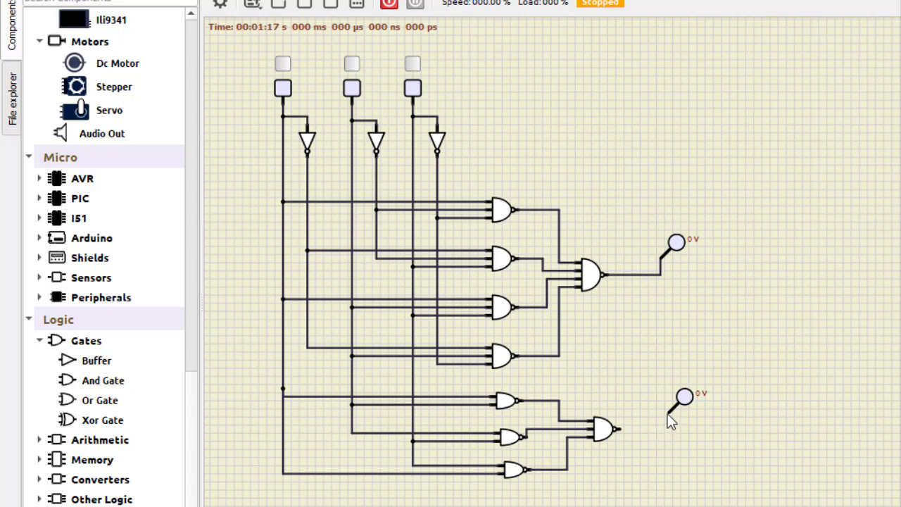
left_click(624, 425)
Run the simulation and test the adder with only the third source on, only the second on, and both on together
left_click(390, 4)
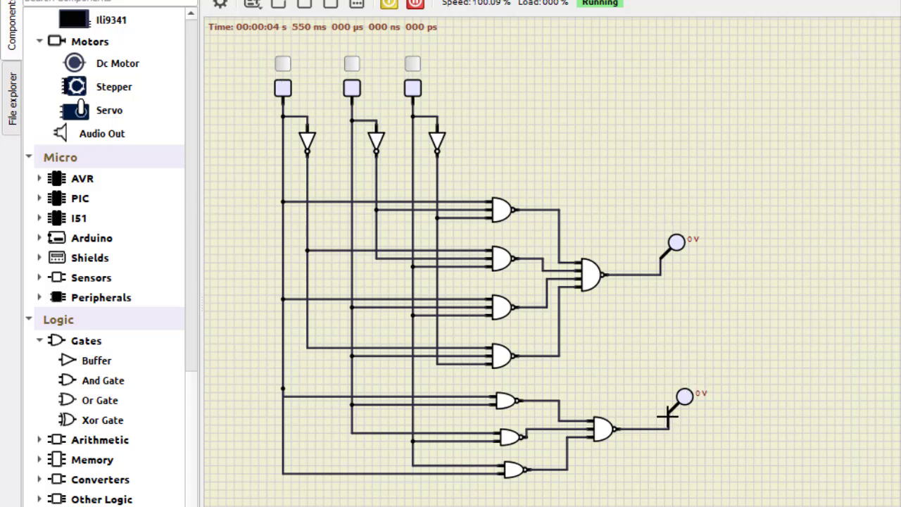
left_click(417, 64)
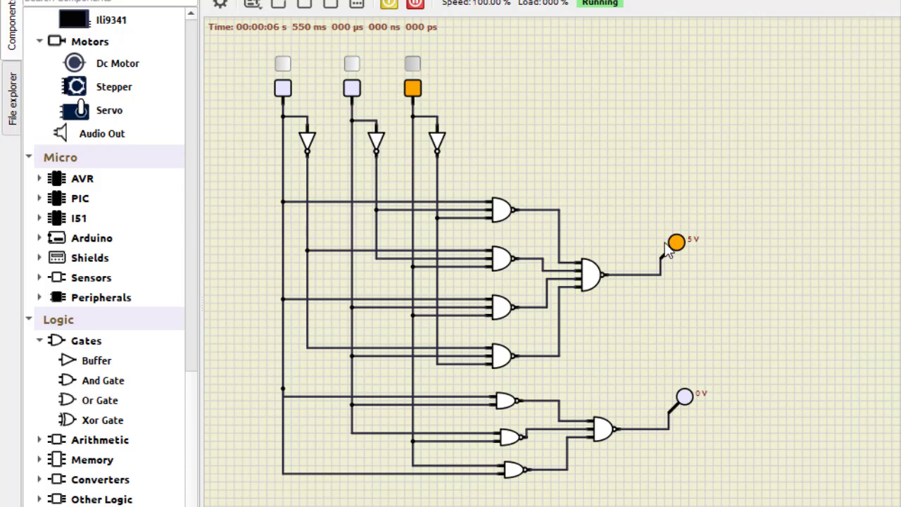
left_click(351, 66)
left_click(417, 67)
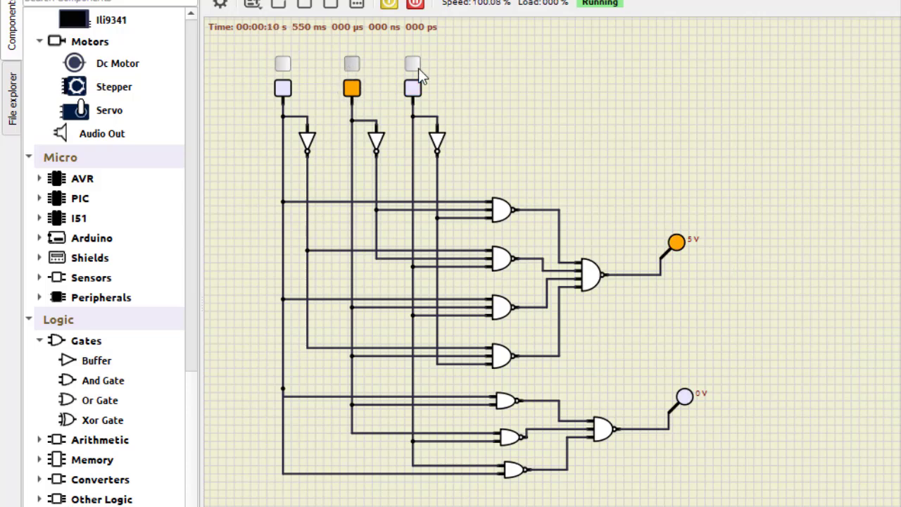
left_click(418, 66)
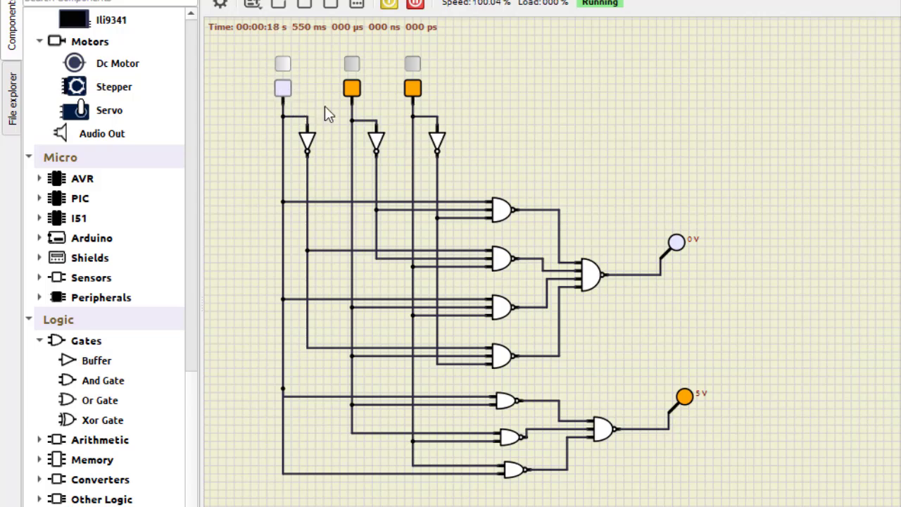
Switch off the second and third sources and test the first source alone, the first with the third, and all three on
left_click(412, 66)
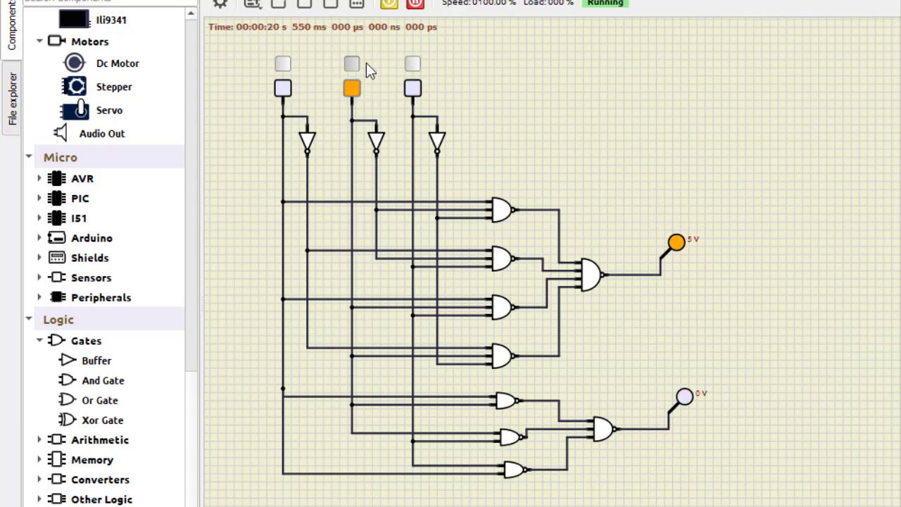
left_click(353, 64)
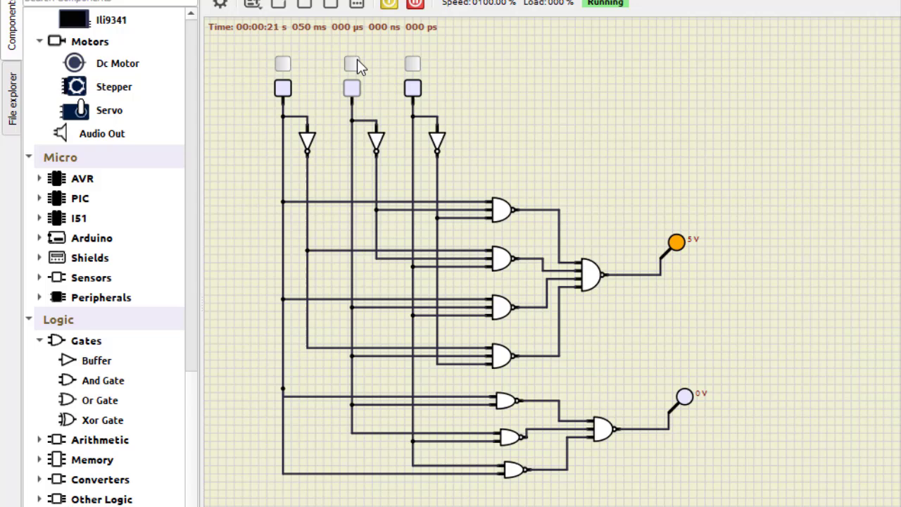
left_click(284, 67)
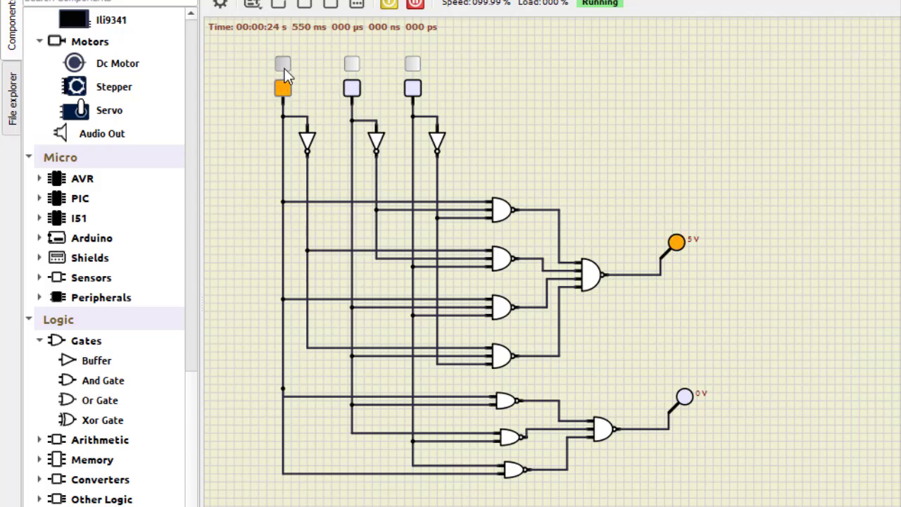
left_click(412, 66)
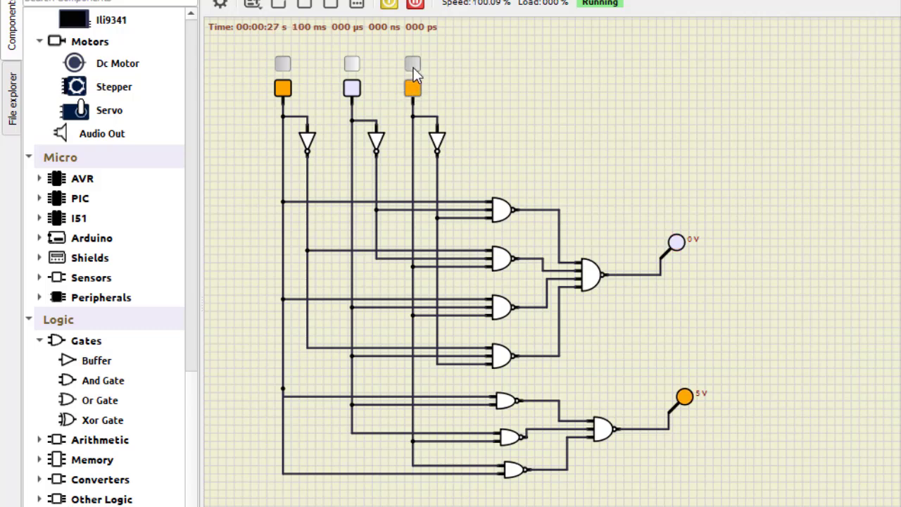
left_click(352, 65)
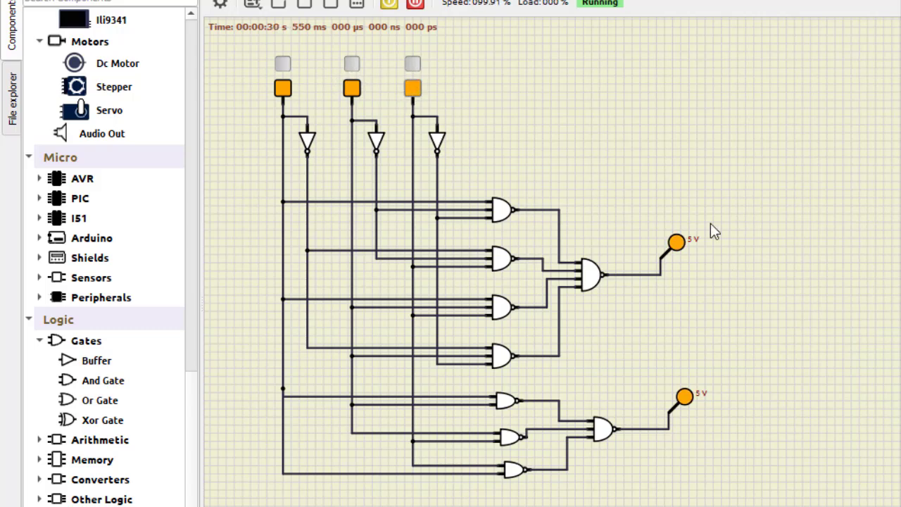